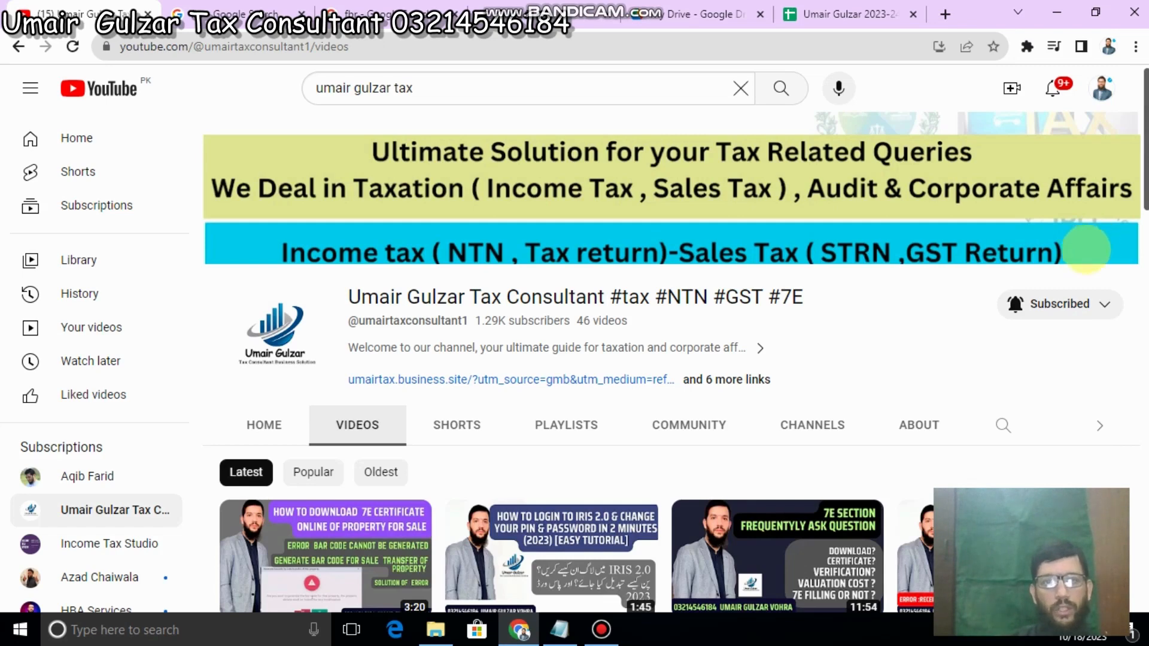
- Go to the open FBR IRIS dashboard and look over its service tiles, task inbox and help section
click(214, 16)
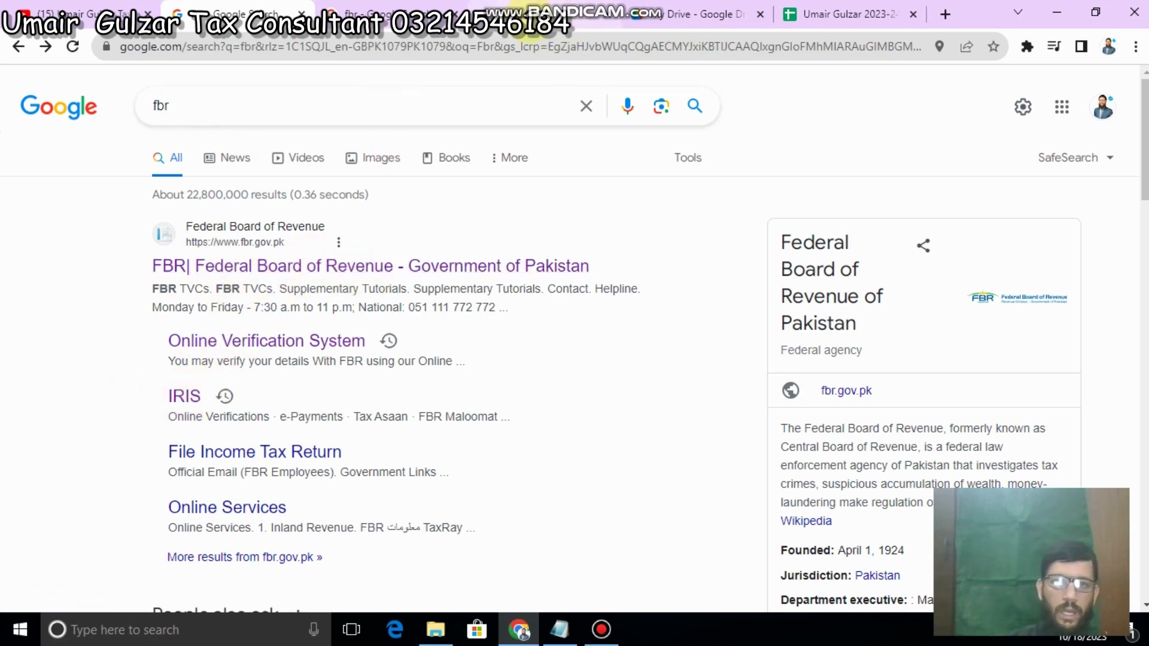
click(539, 13)
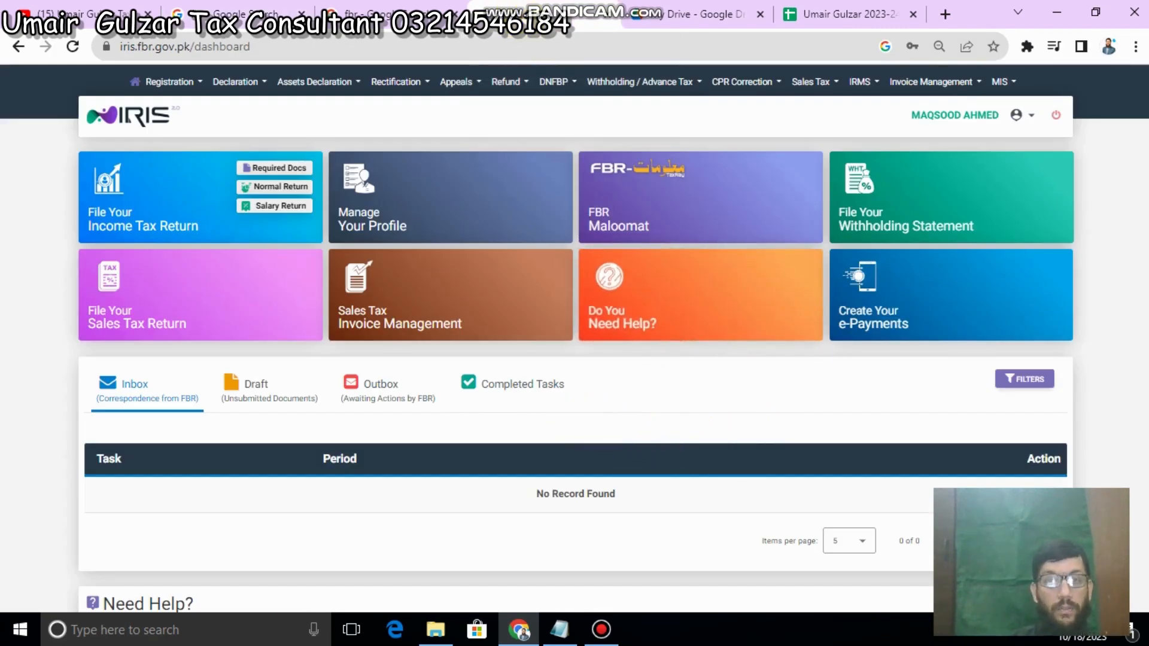
scroll(844, 377, down, 1)
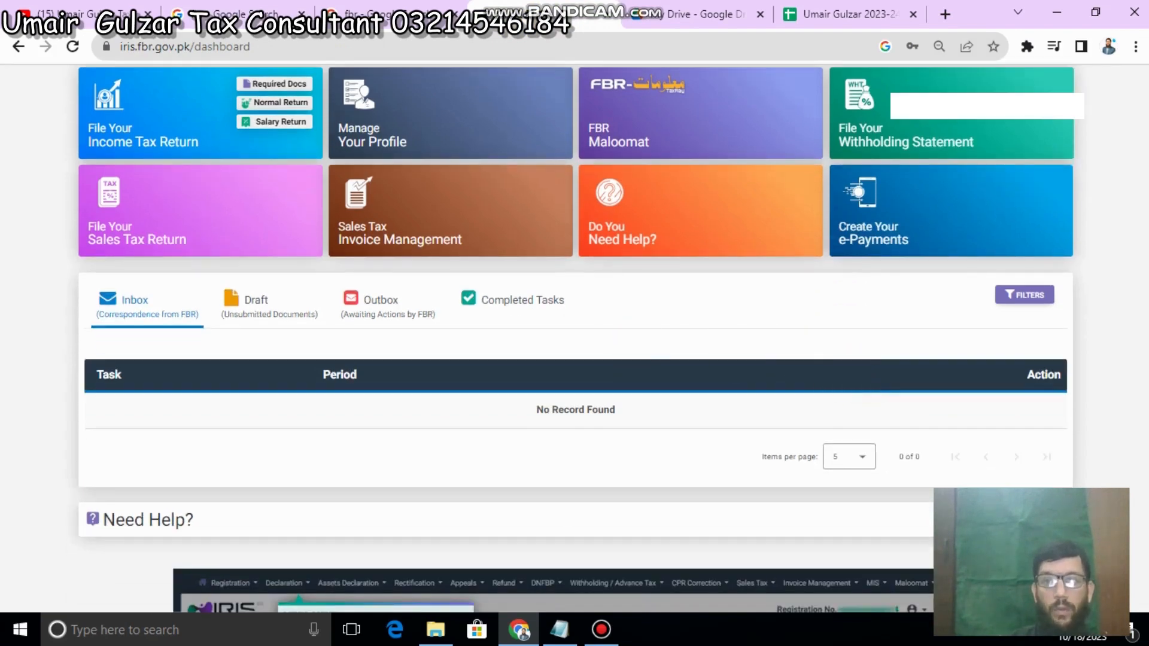
scroll(700, 288, up, 1)
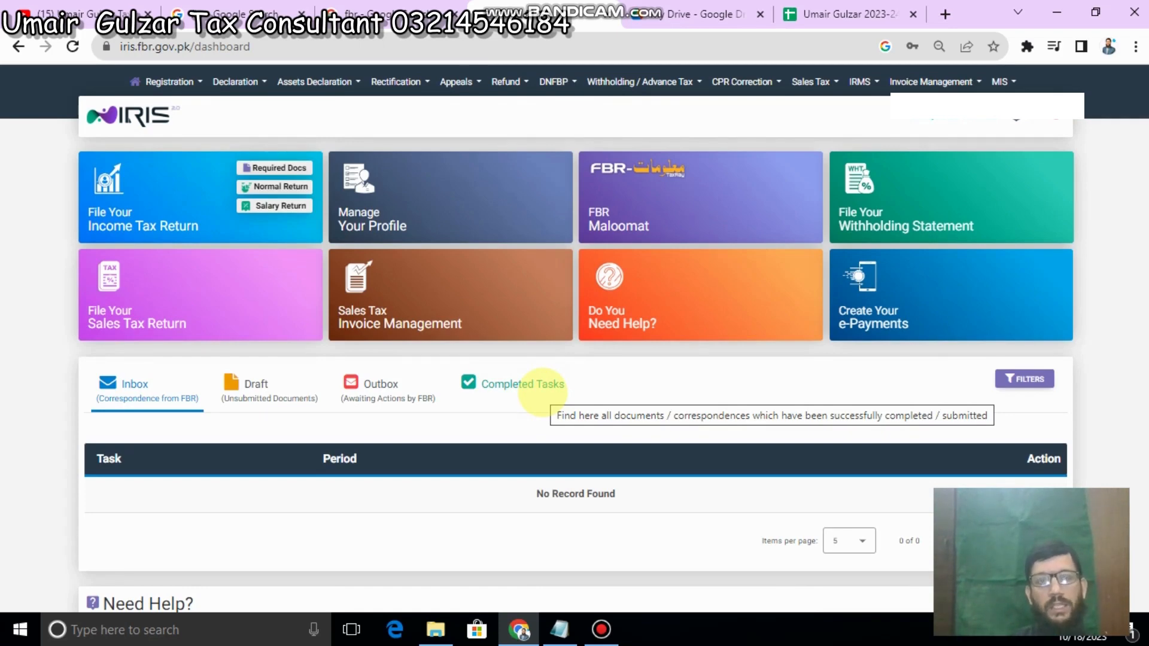
scroll(535, 389, down, 2)
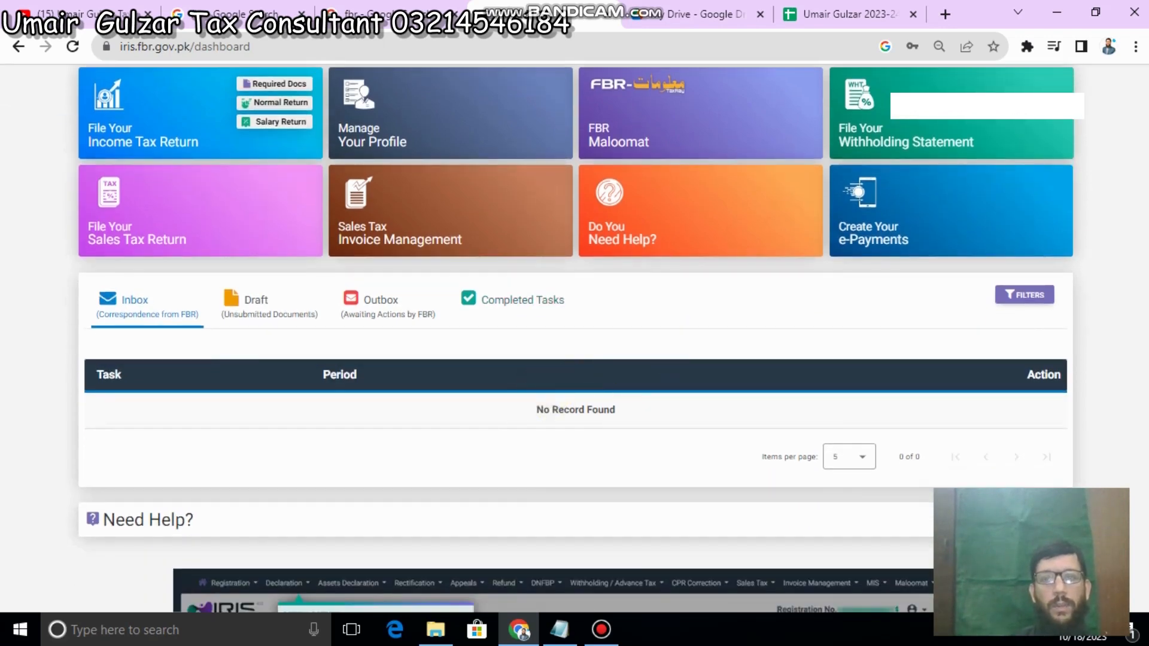
scroll(574, 335, down, 8)
scroll(574, 336, up, 10)
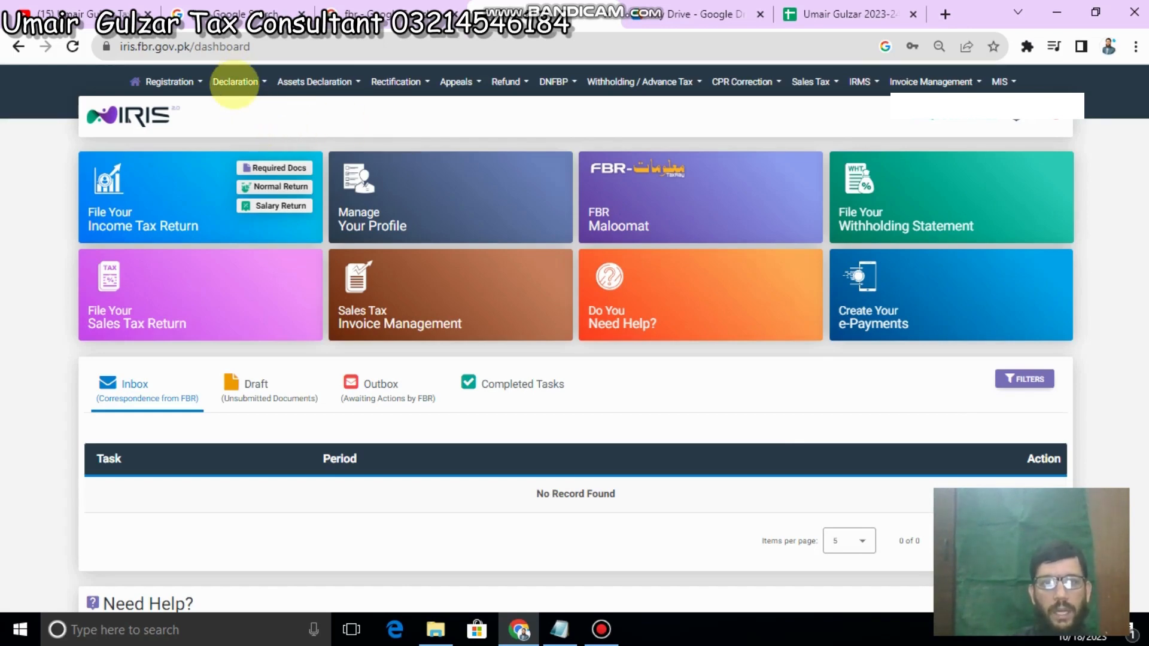
- Start a revised Normal Return (Ind/Aop/Coy) declaration for the tax period 01-JUL-2022 - 30-JUN-2023
click(235, 83)
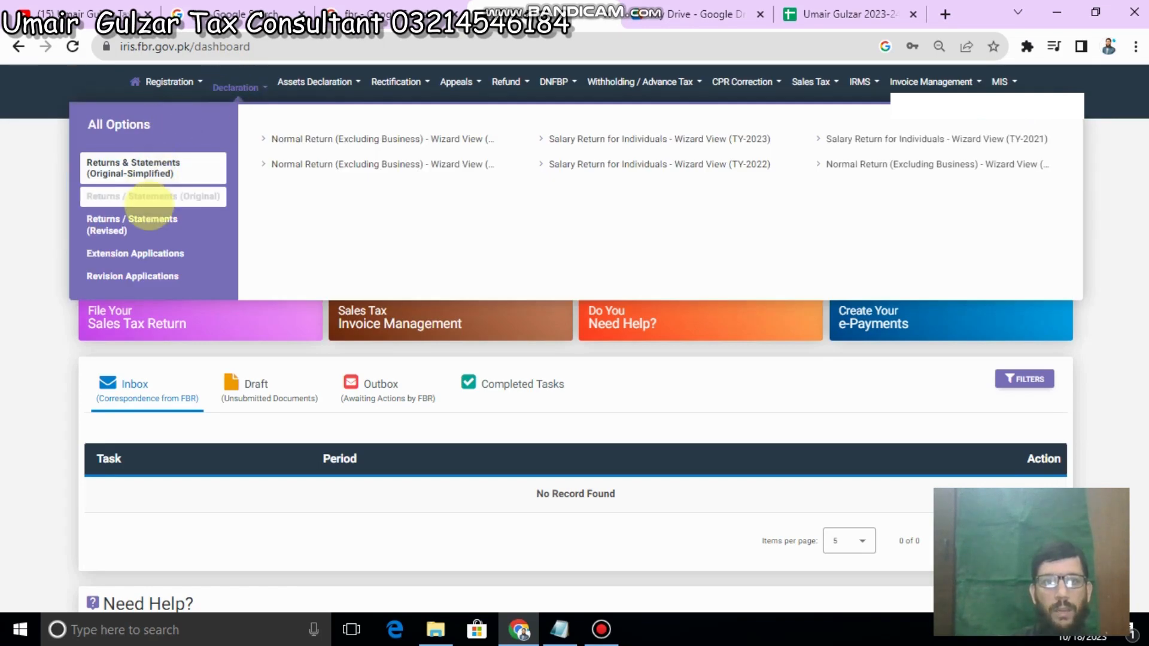
click(152, 197)
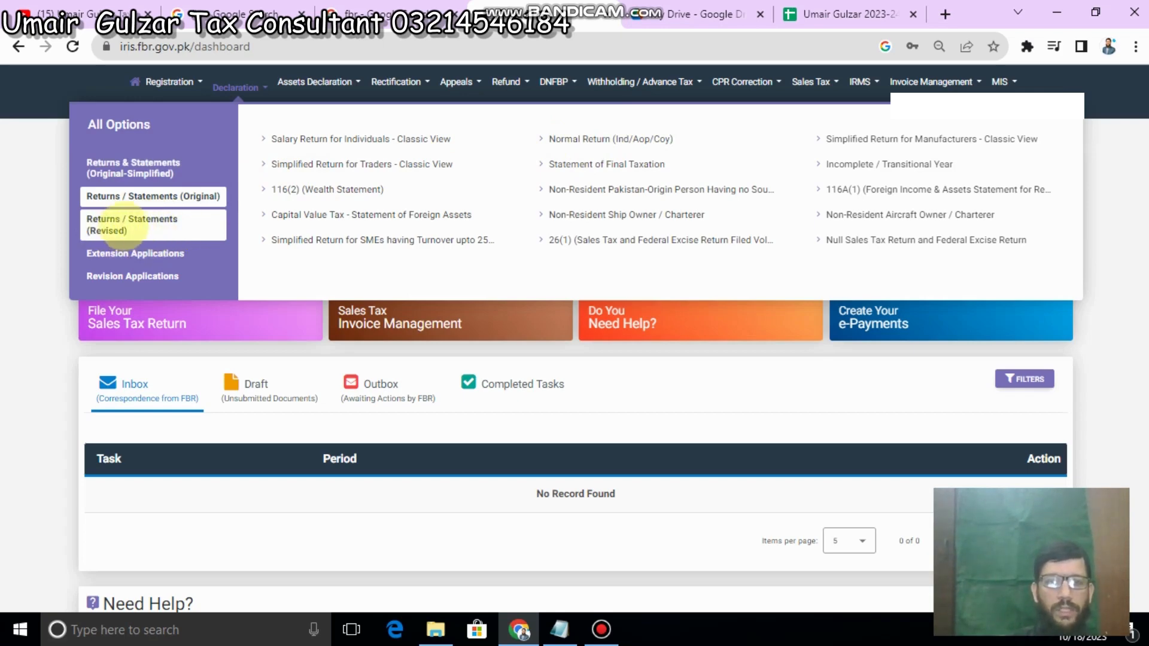
click(142, 220)
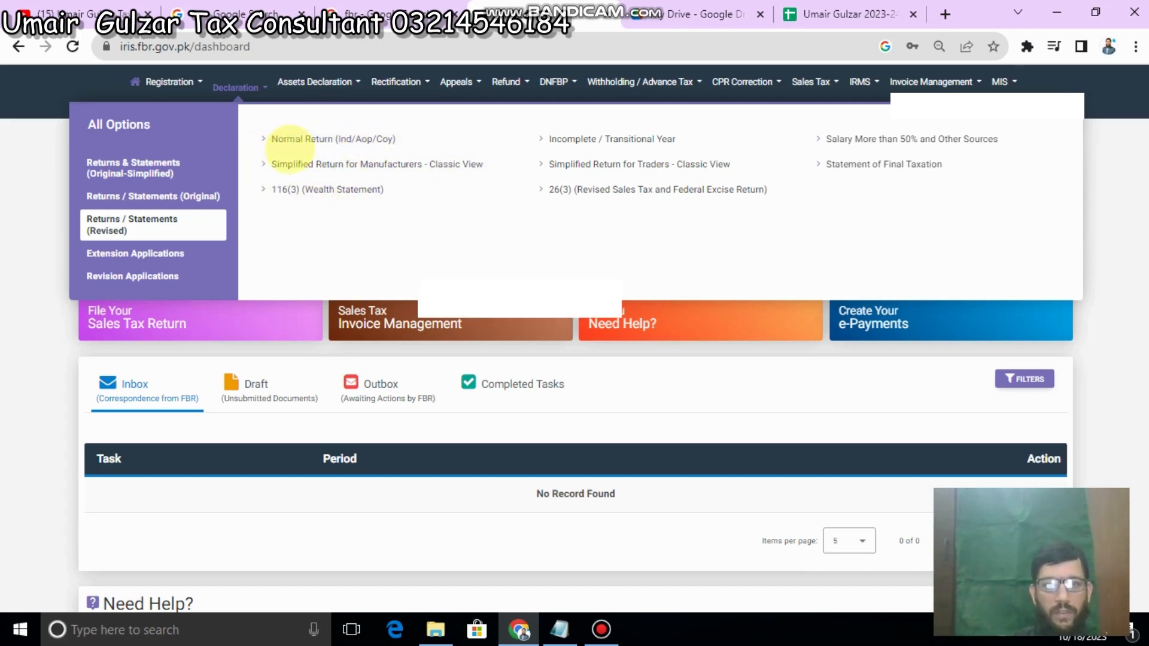
click(291, 138)
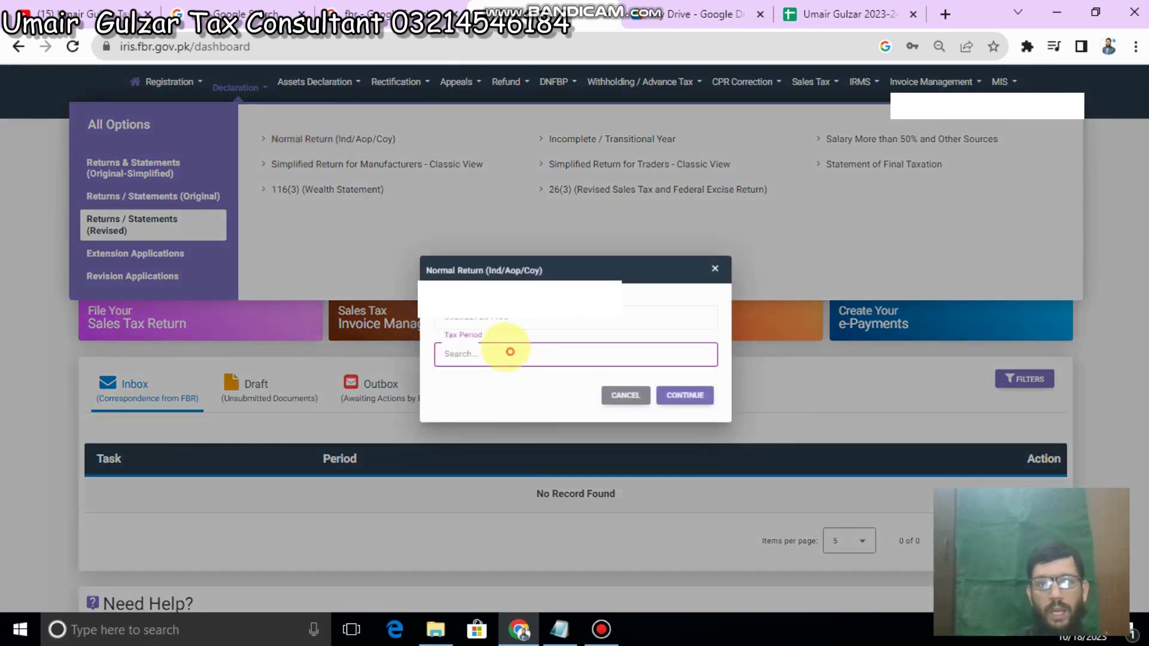
text(2023)
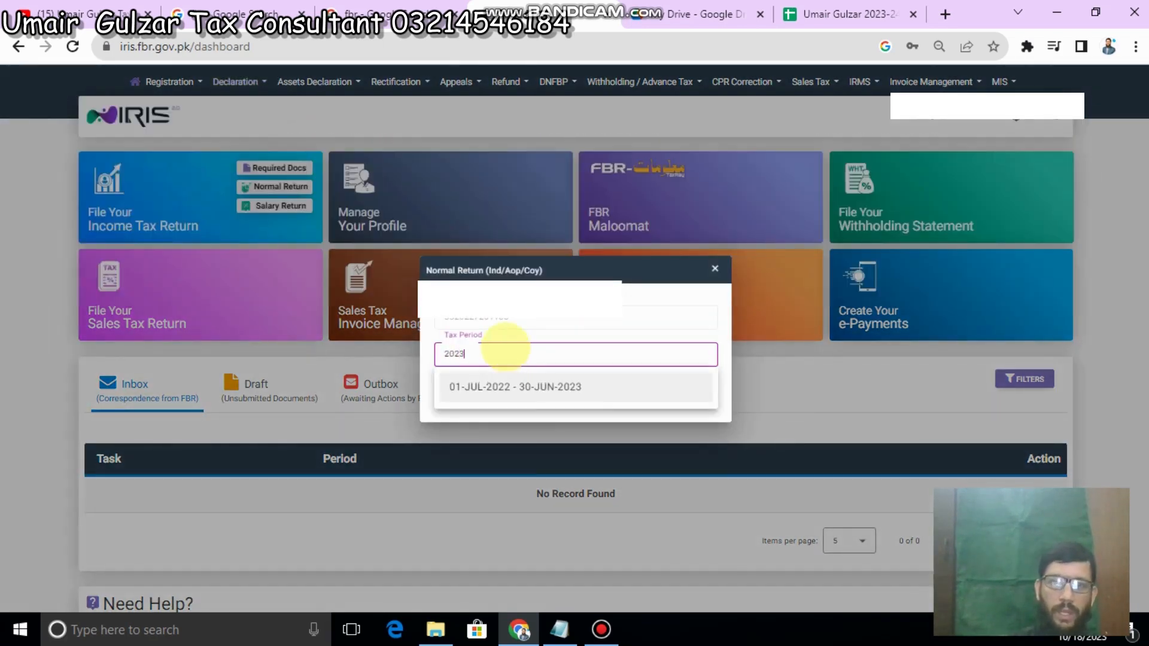
click(515, 396)
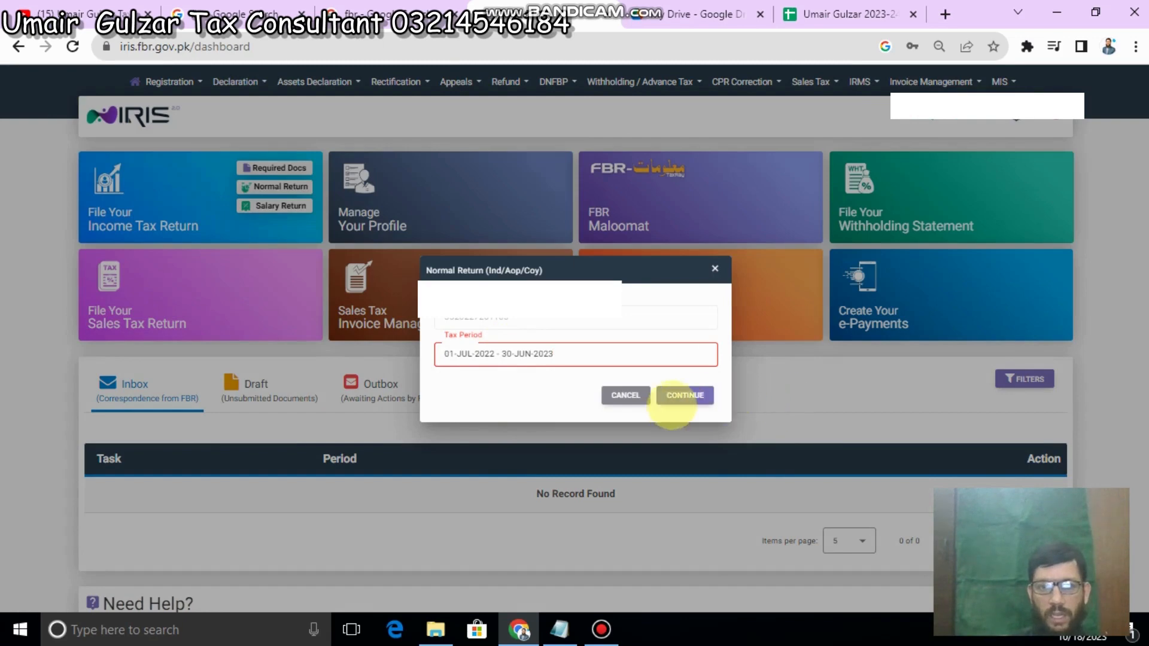
click(679, 397)
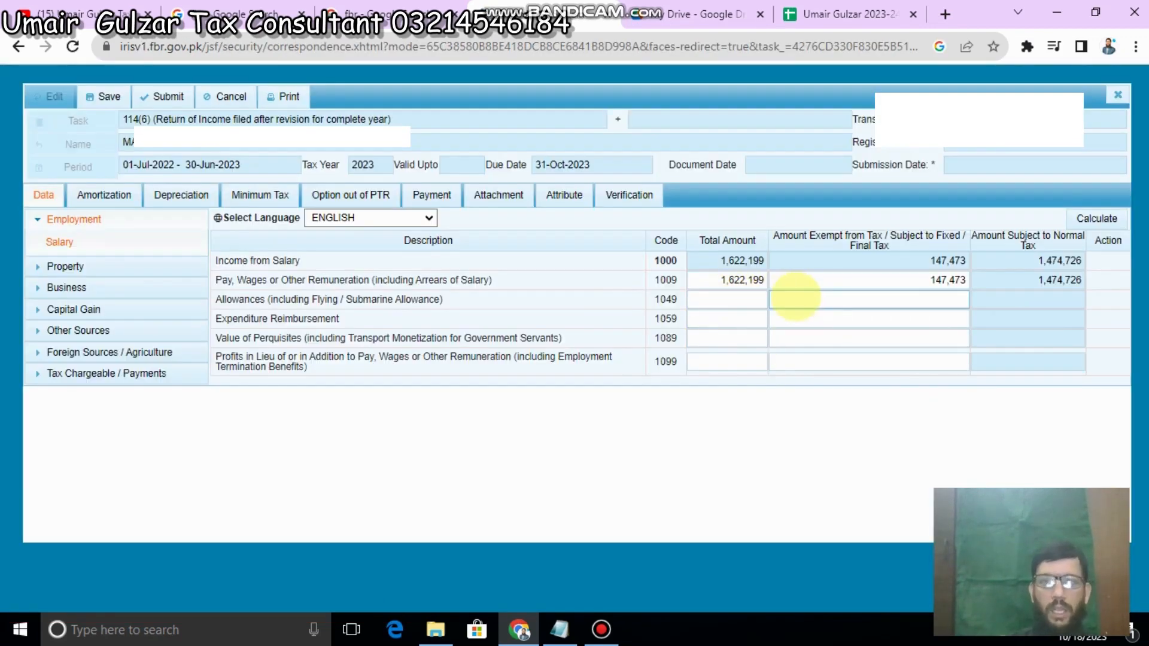
- Review the pay and wages amounts under Salary and the Capital Assets entries for section 7E properties
double_click(744, 279)
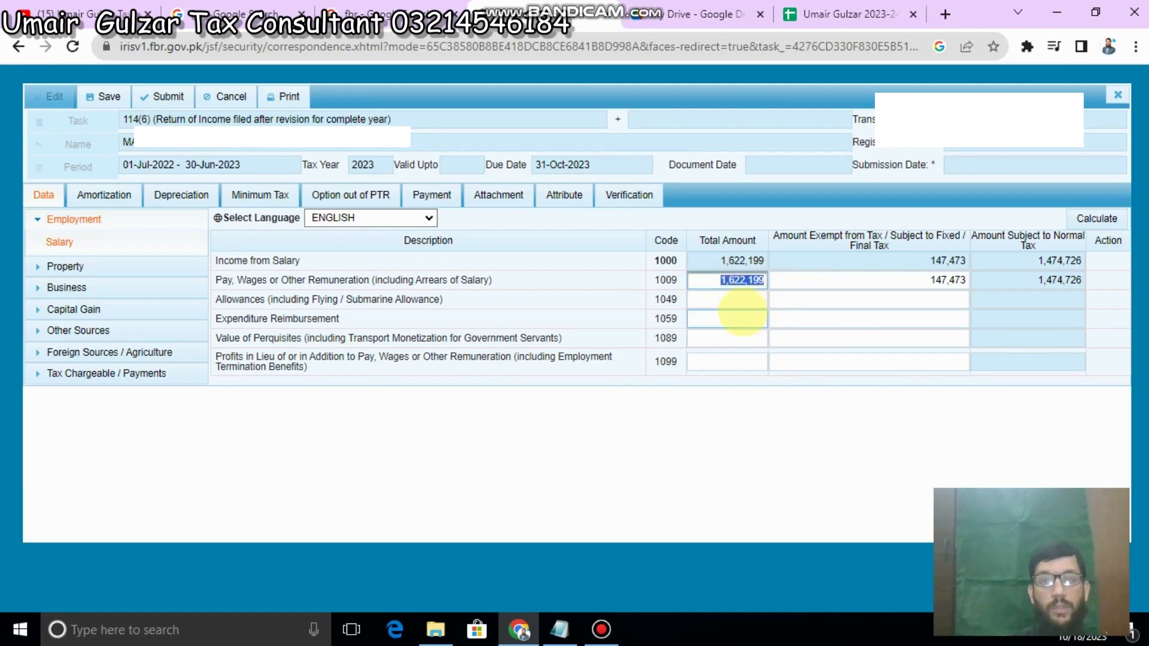
click(744, 319)
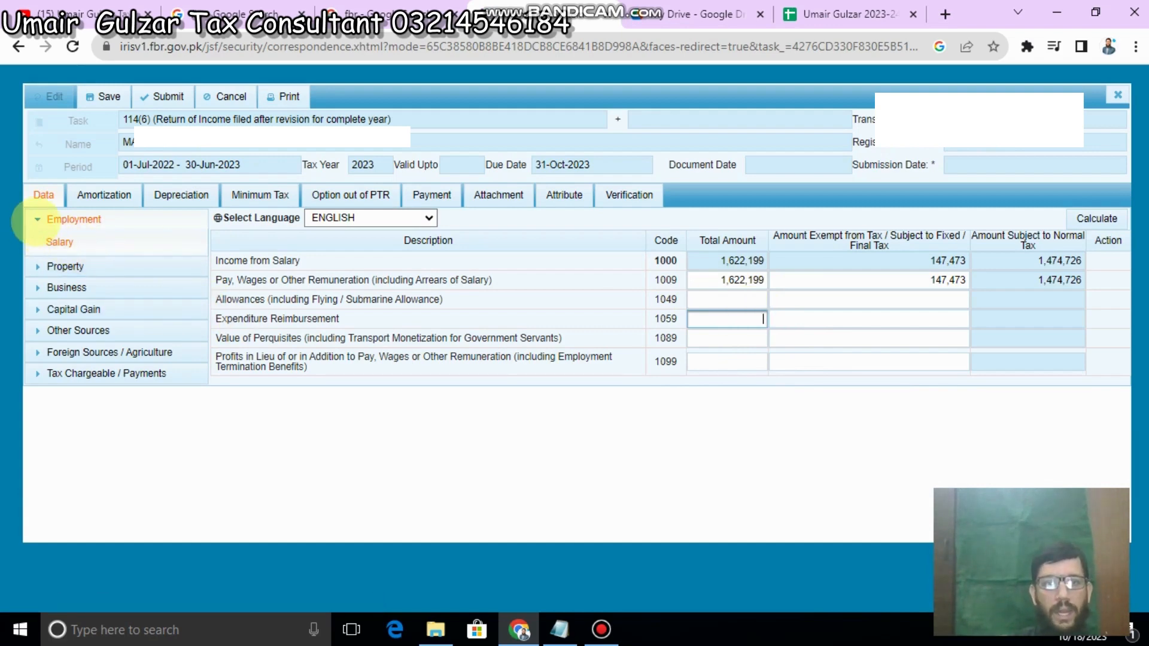
click(37, 220)
click(107, 348)
click(76, 515)
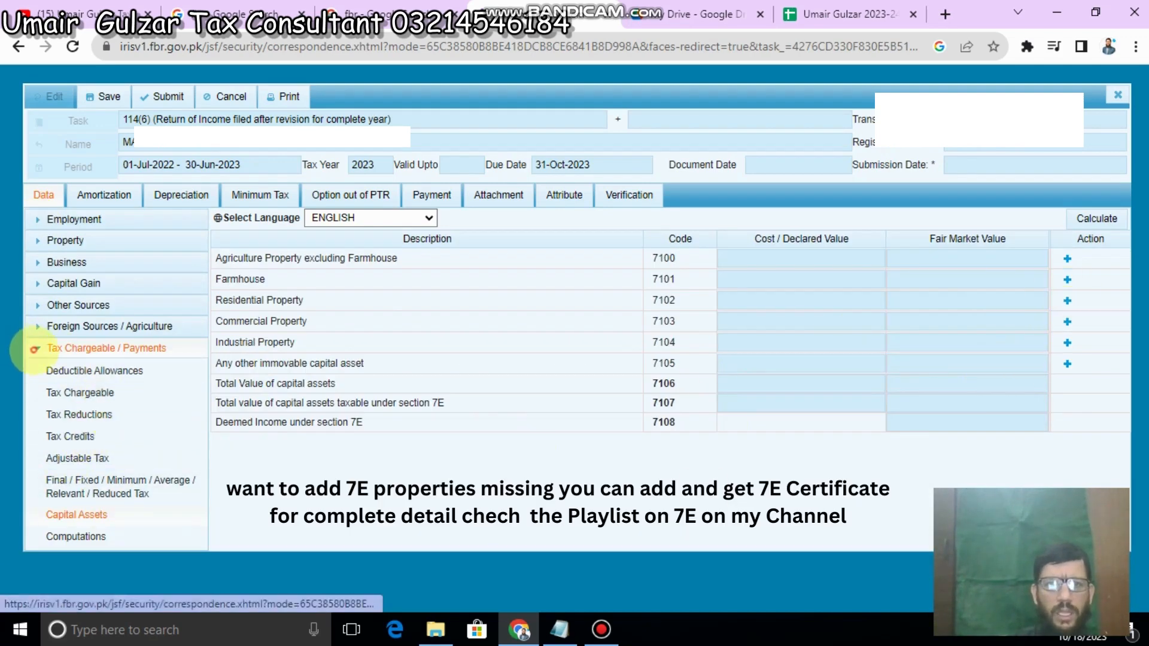
- Enter Agriculture Income of 400,000 as both the total amount and the exempt amount, and recalculate the return
click(33, 347)
click(37, 326)
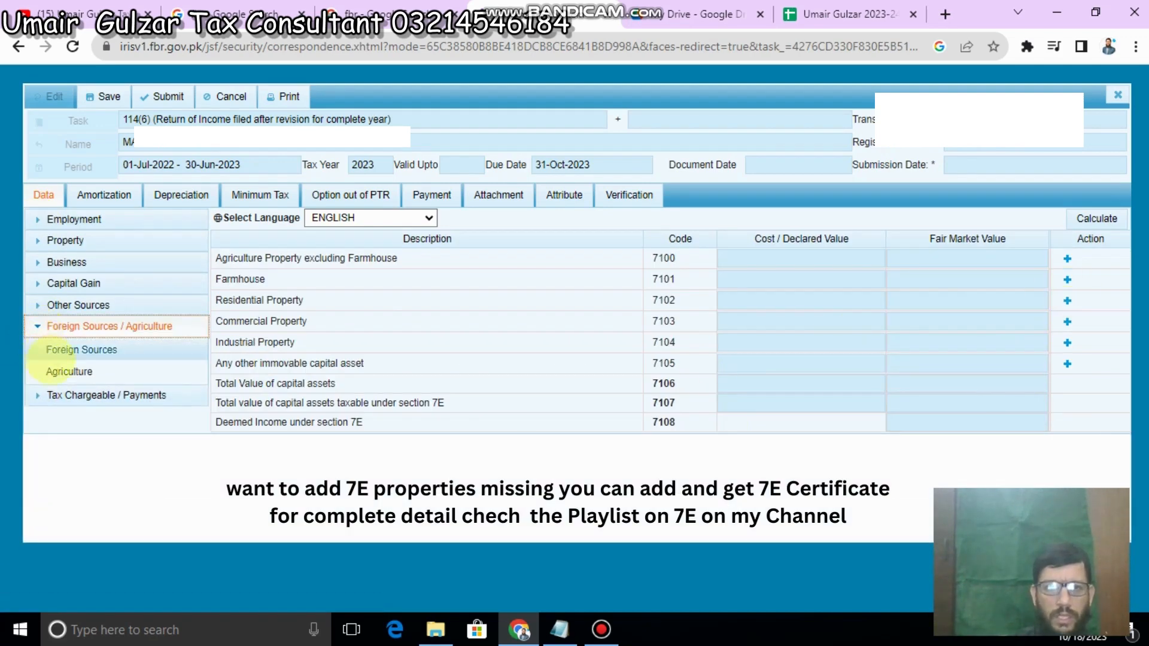
click(66, 350)
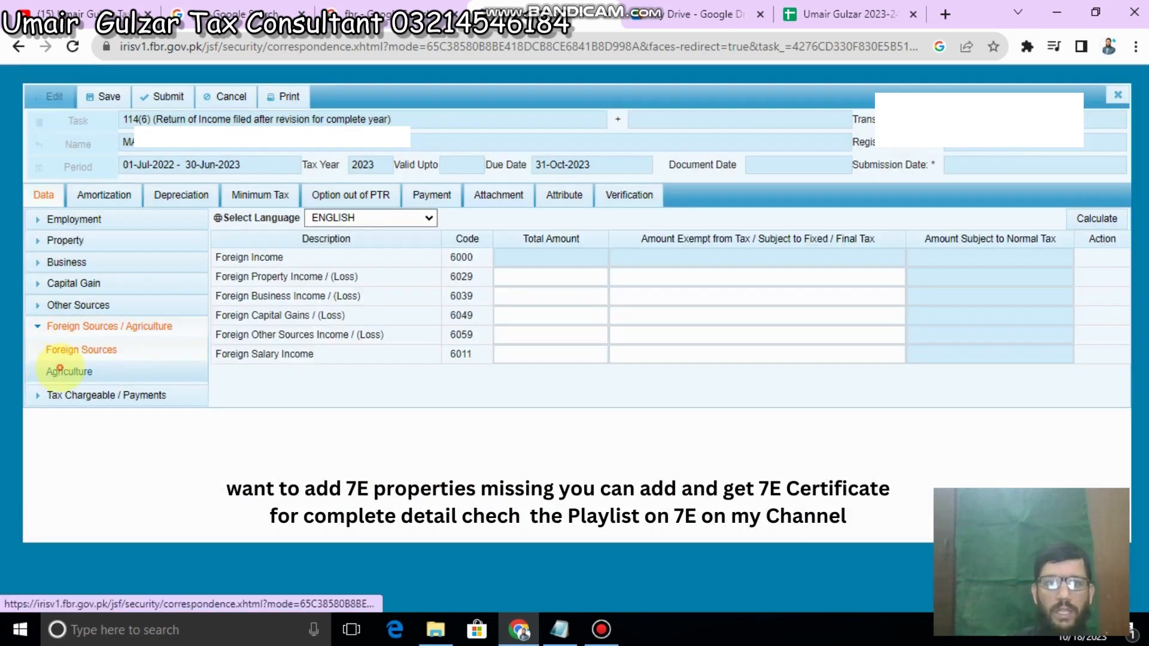
click(69, 371)
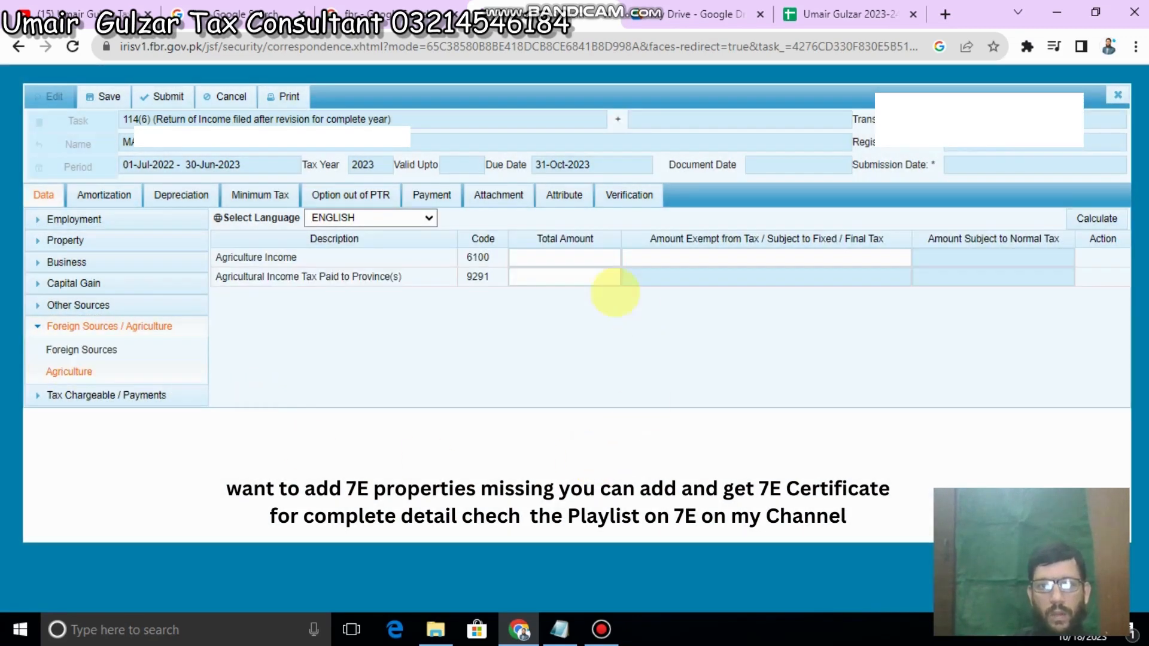
click(564, 257)
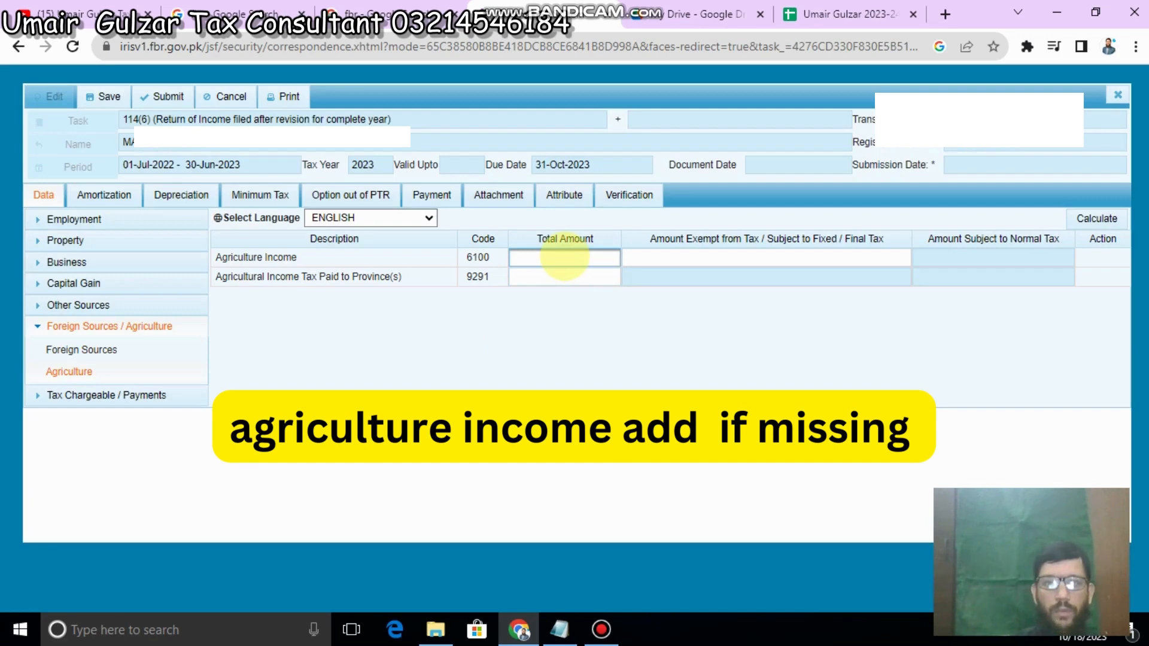
text(400,0)
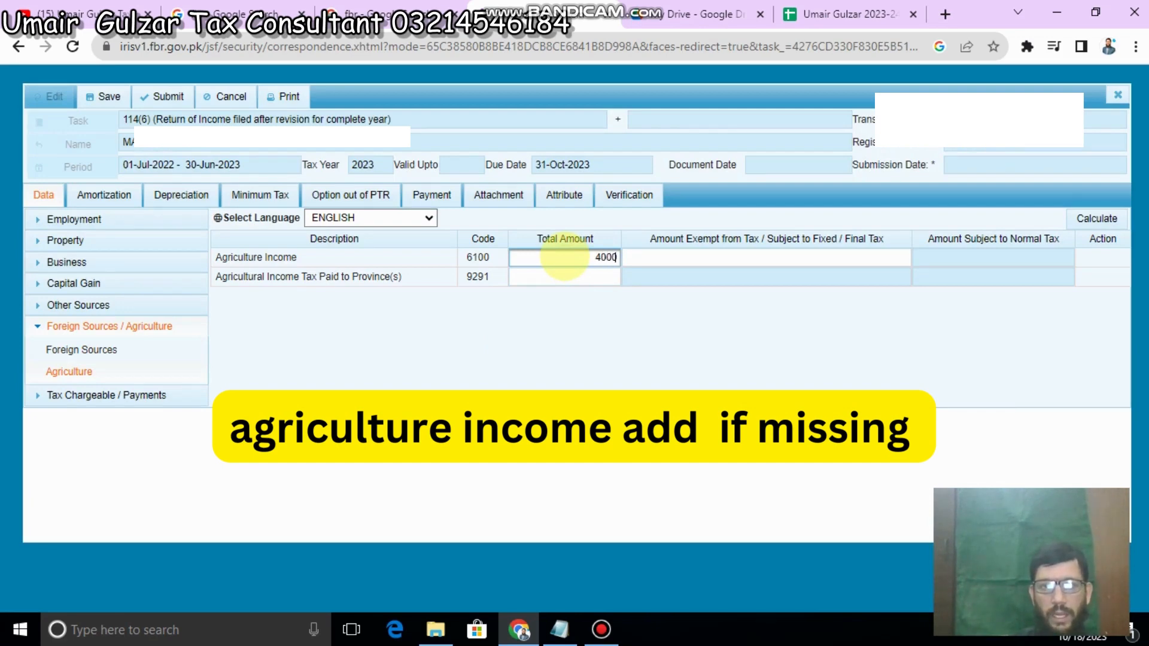
text(00)
click(690, 259)
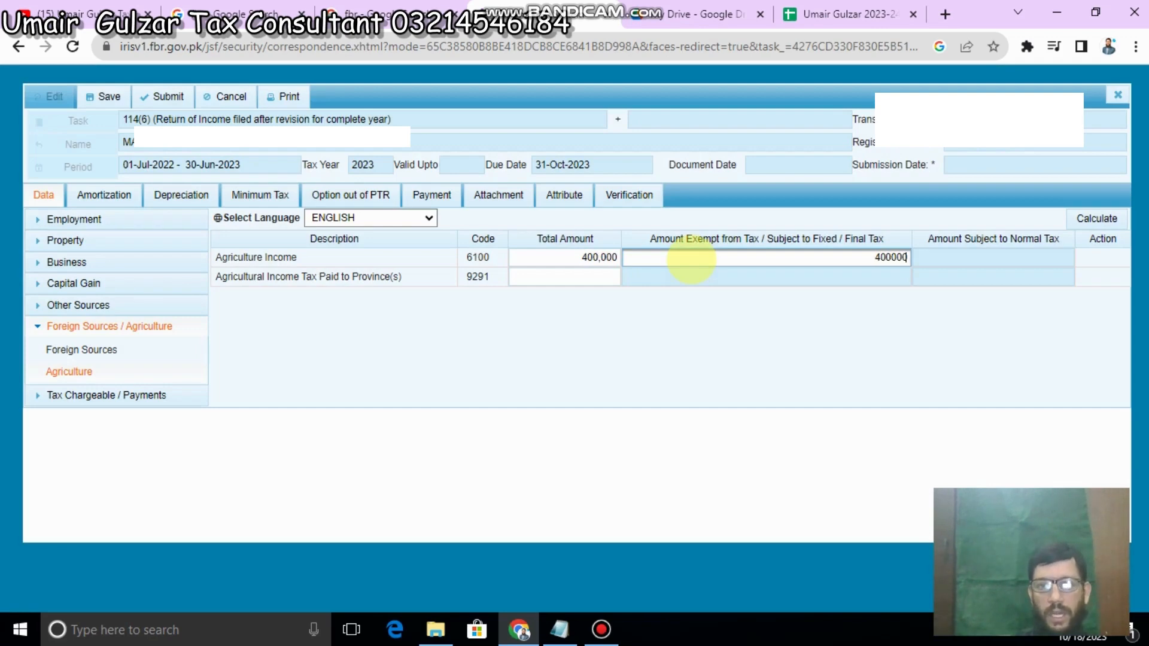
text(400000)
click(1096, 219)
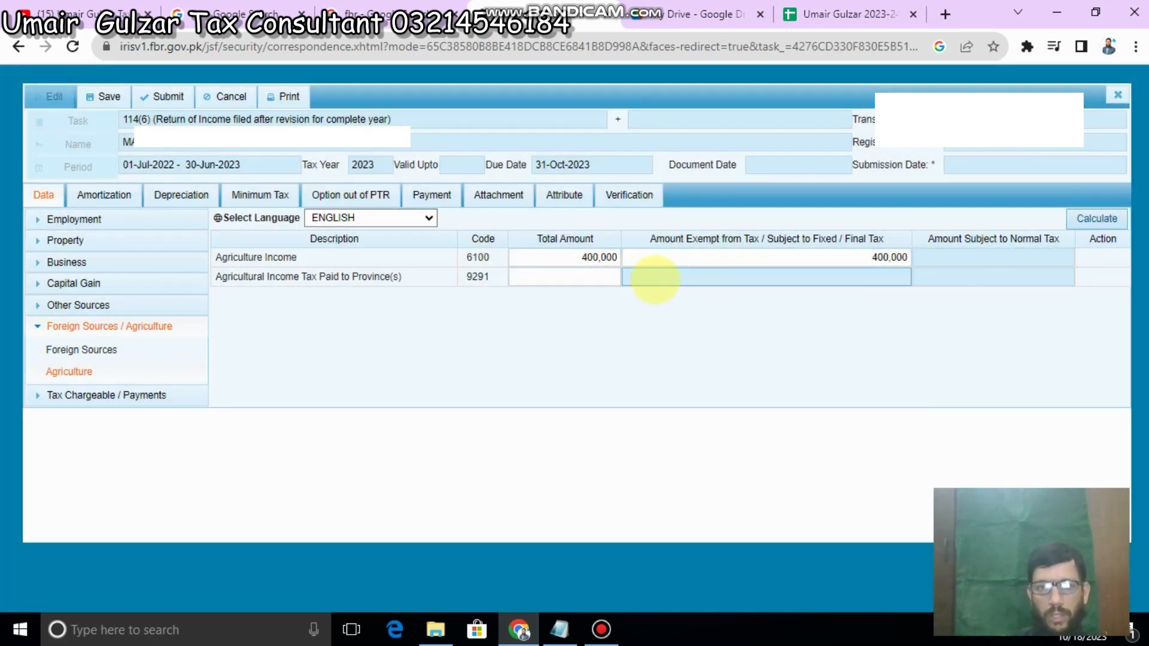
click(1089, 219)
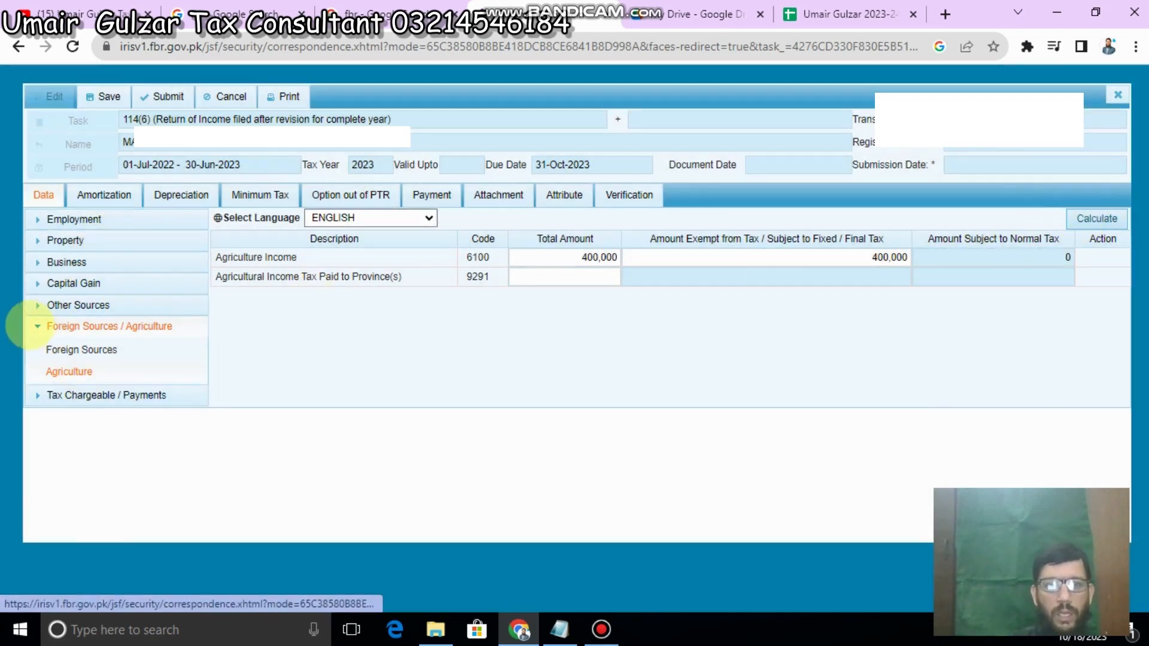
- Examine the return's Computations, covering salary and agriculture income, tax chargeable, withholding tax and refund adjustment
click(24, 326)
click(27, 348)
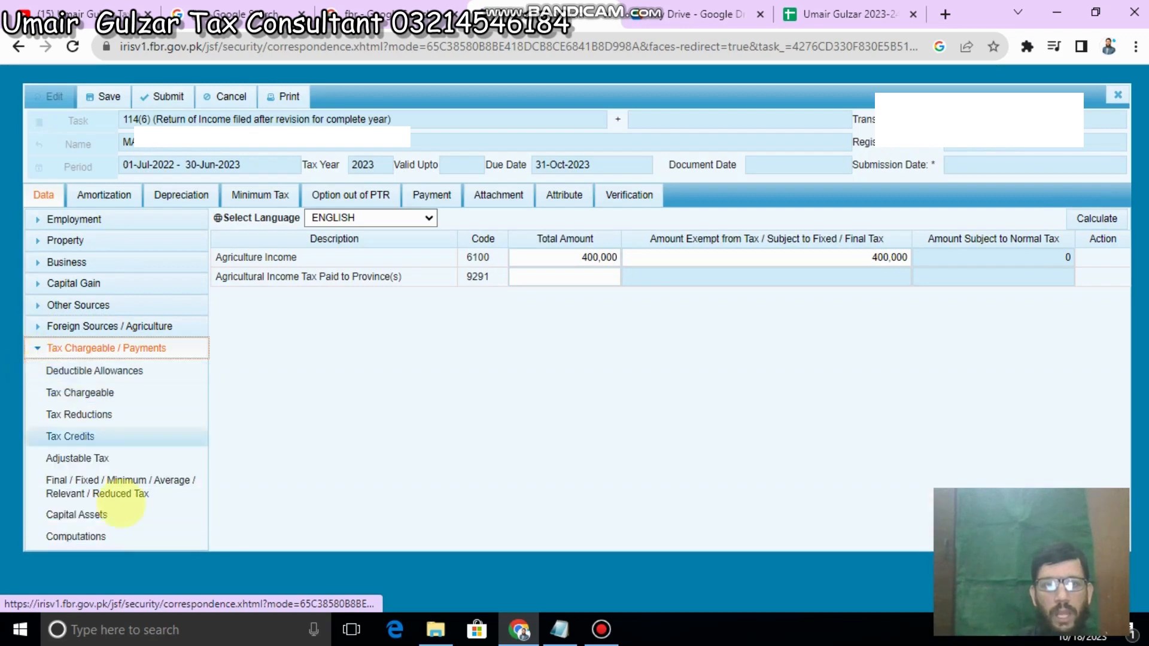
click(76, 536)
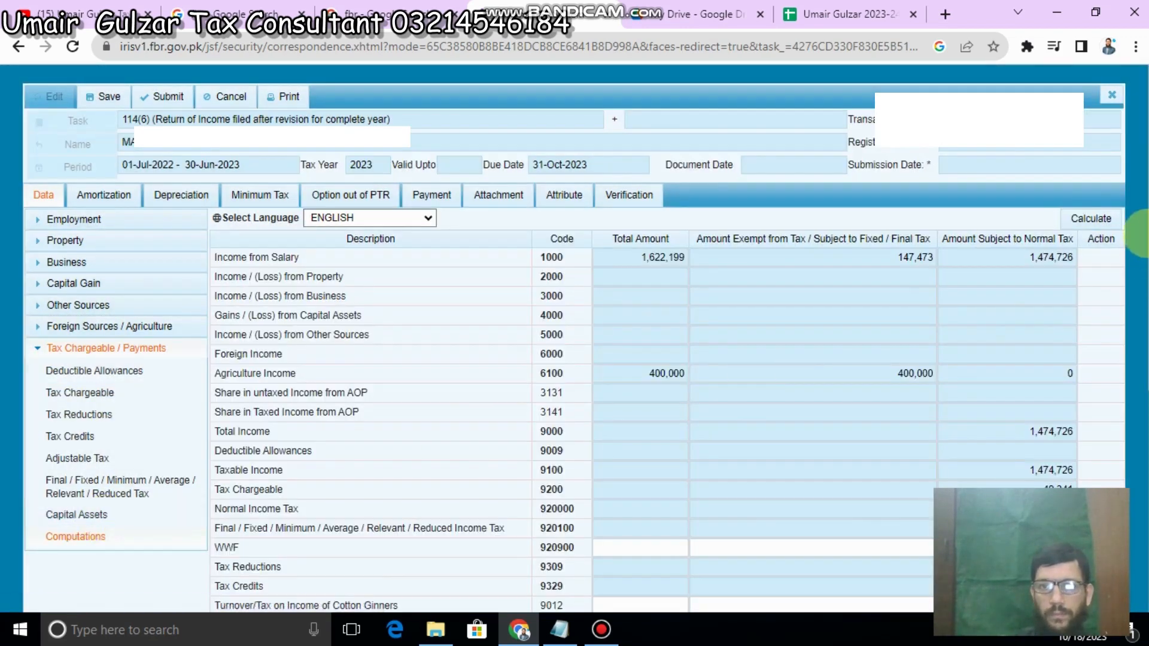
scroll(574, 335, down, 6)
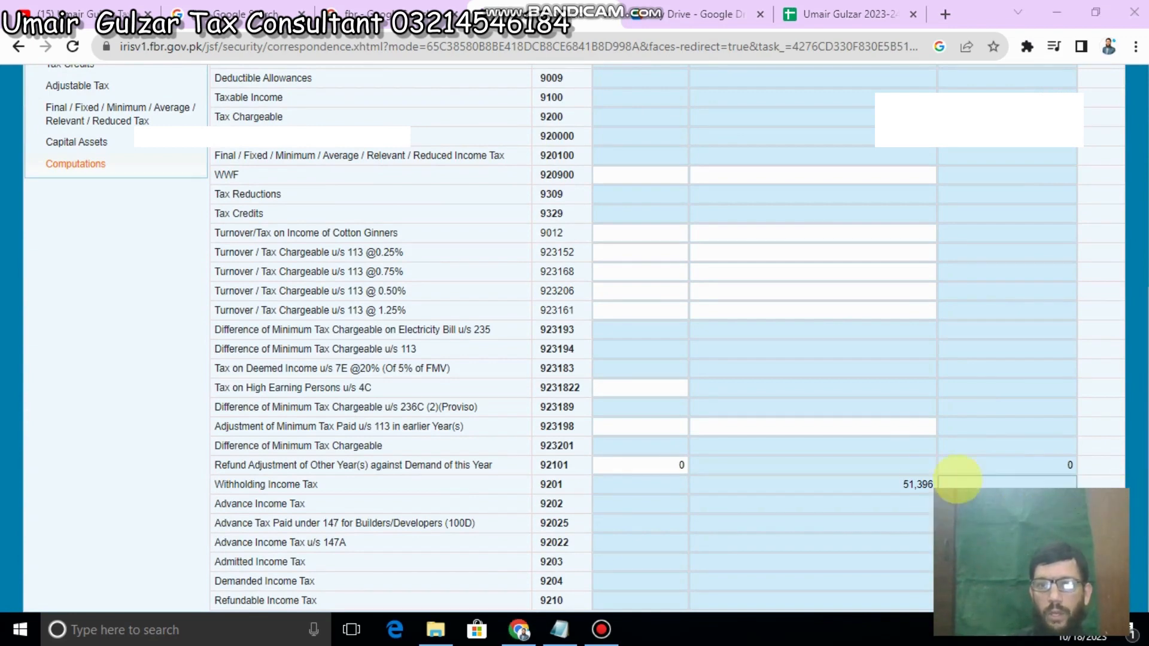
click(982, 465)
scroll(889, 208, up, 3)
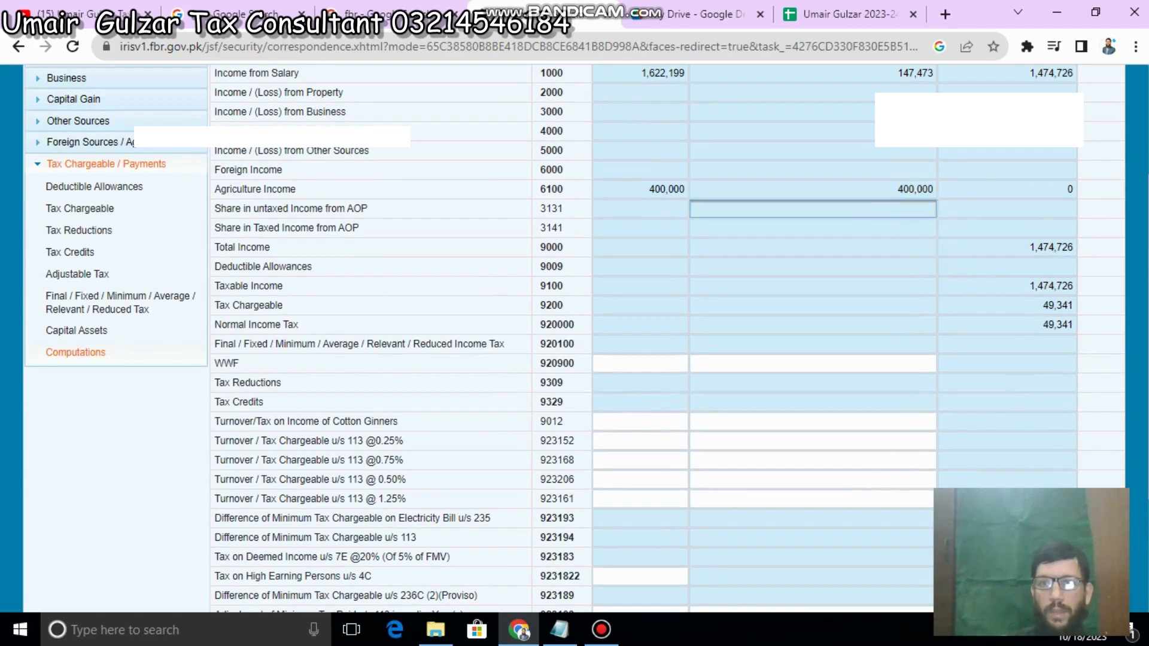
scroll(891, 198, up, 3)
scroll(574, 342, down, 1)
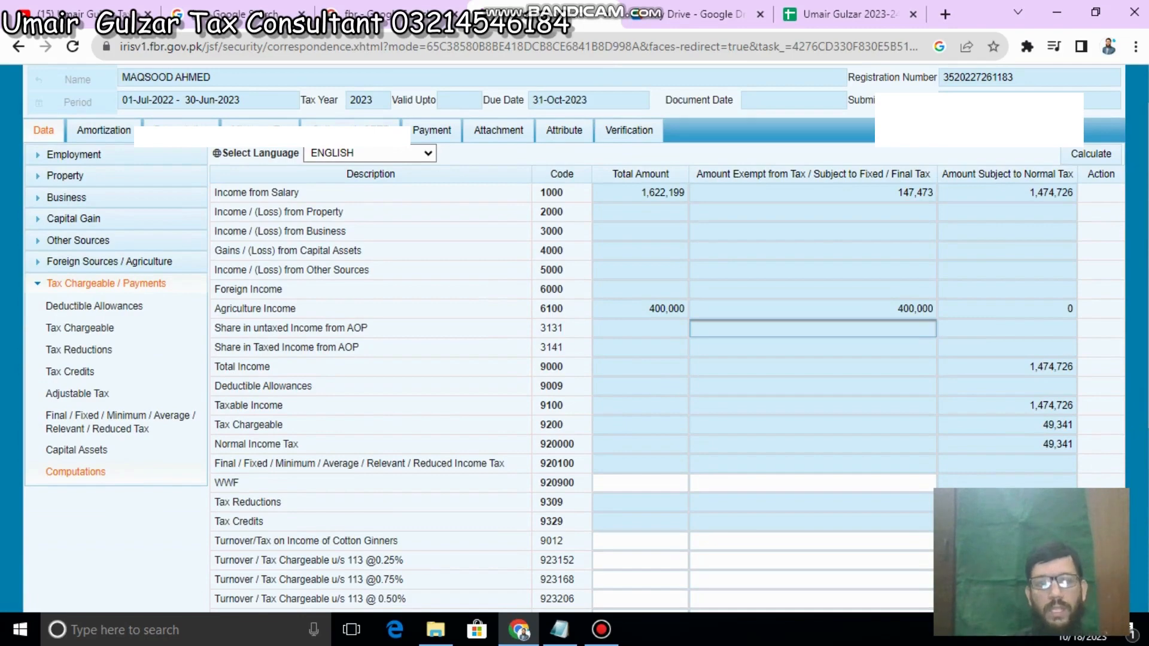
scroll(574, 341, up, 1)
scroll(159, 320, down, 4)
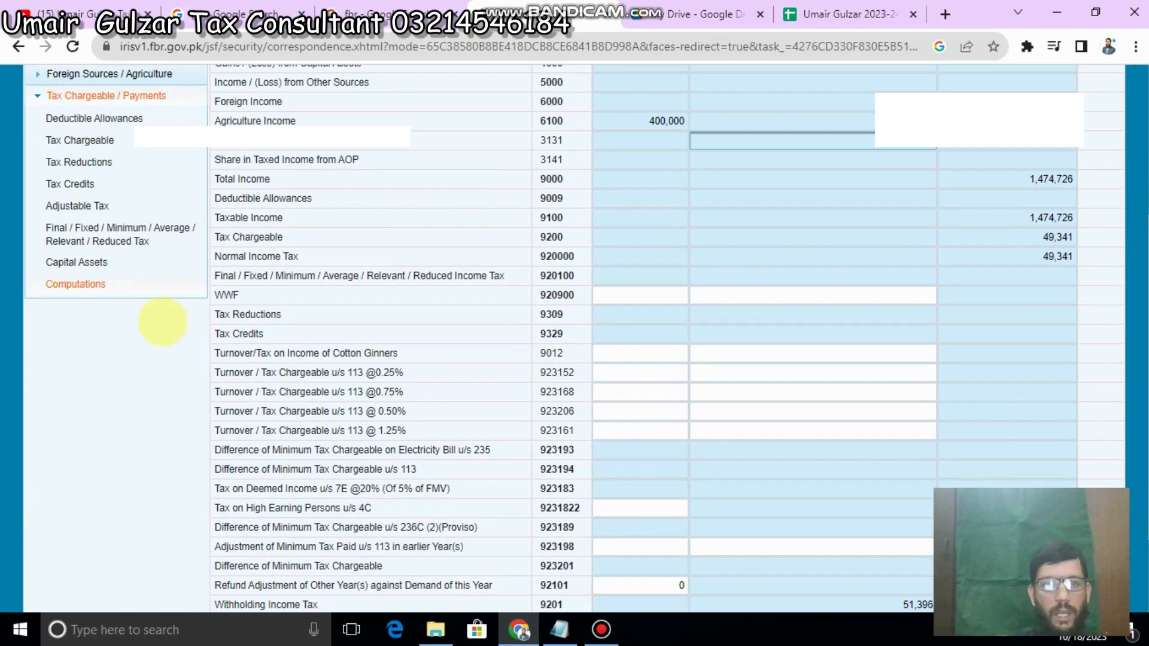
scroll(282, 263, up, 4)
scroll(281, 264, down, 1)
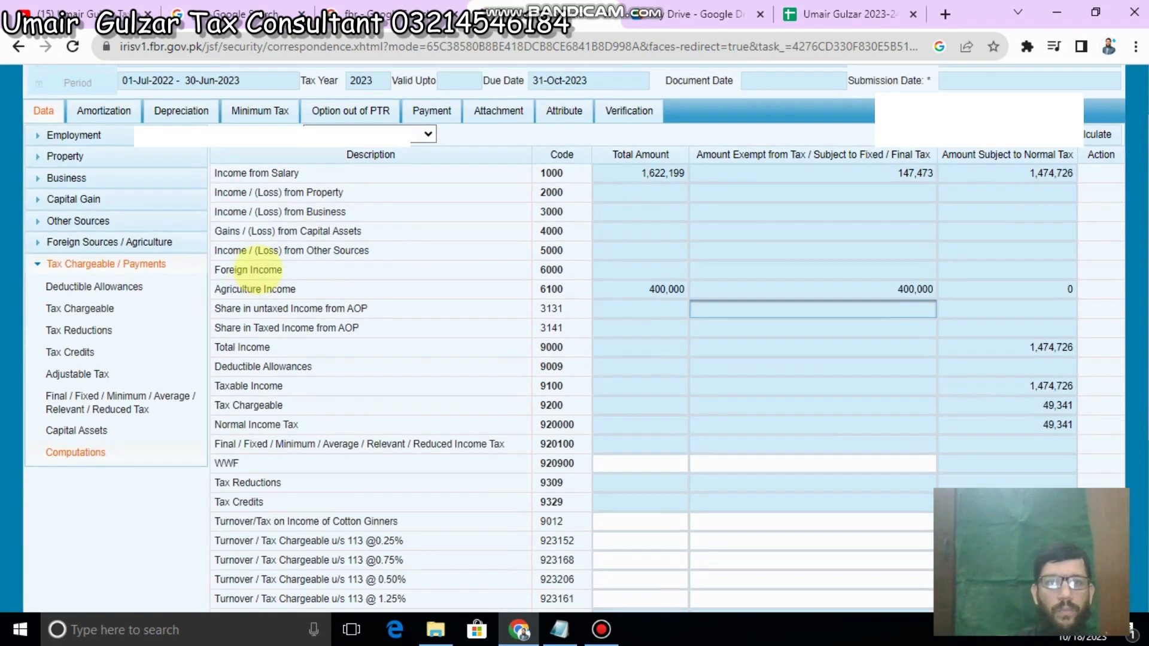
scroll(573, 341, up, 1)
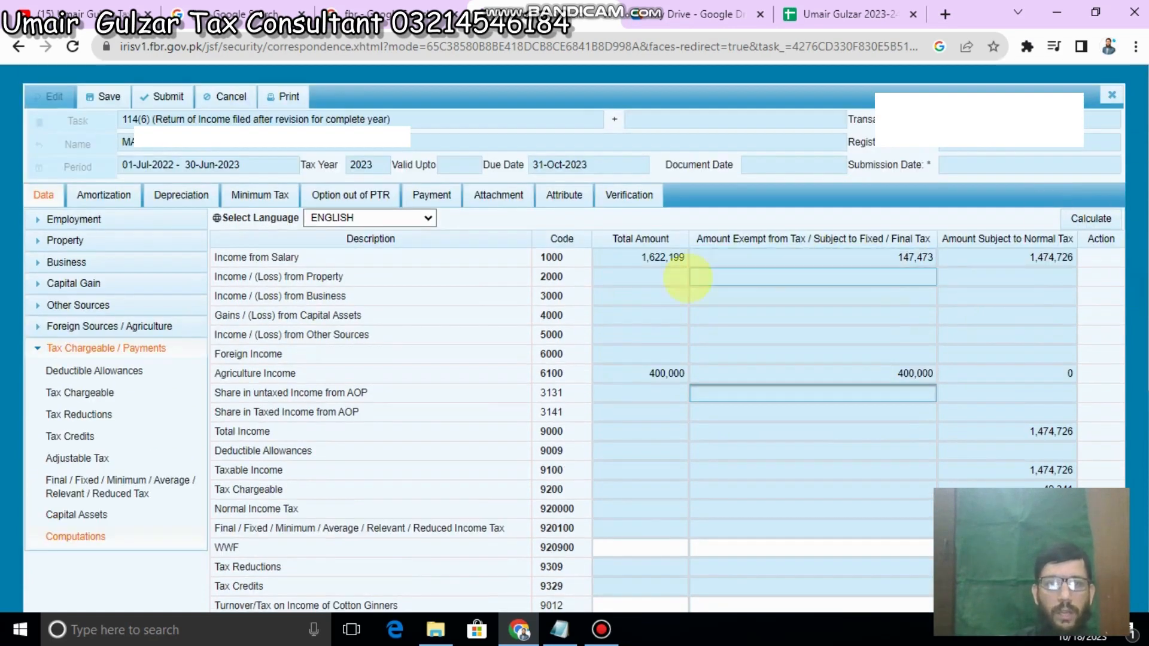
- Examine the rental income fields in the Receipts / Deductions section under Property
click(63, 240)
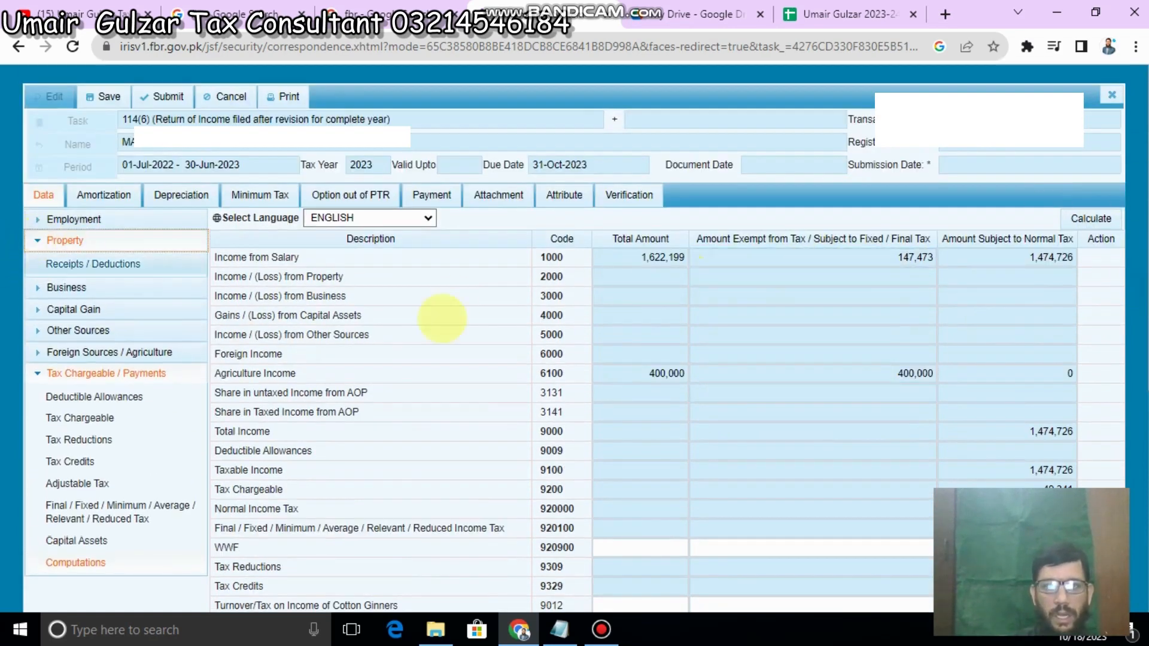
click(66, 263)
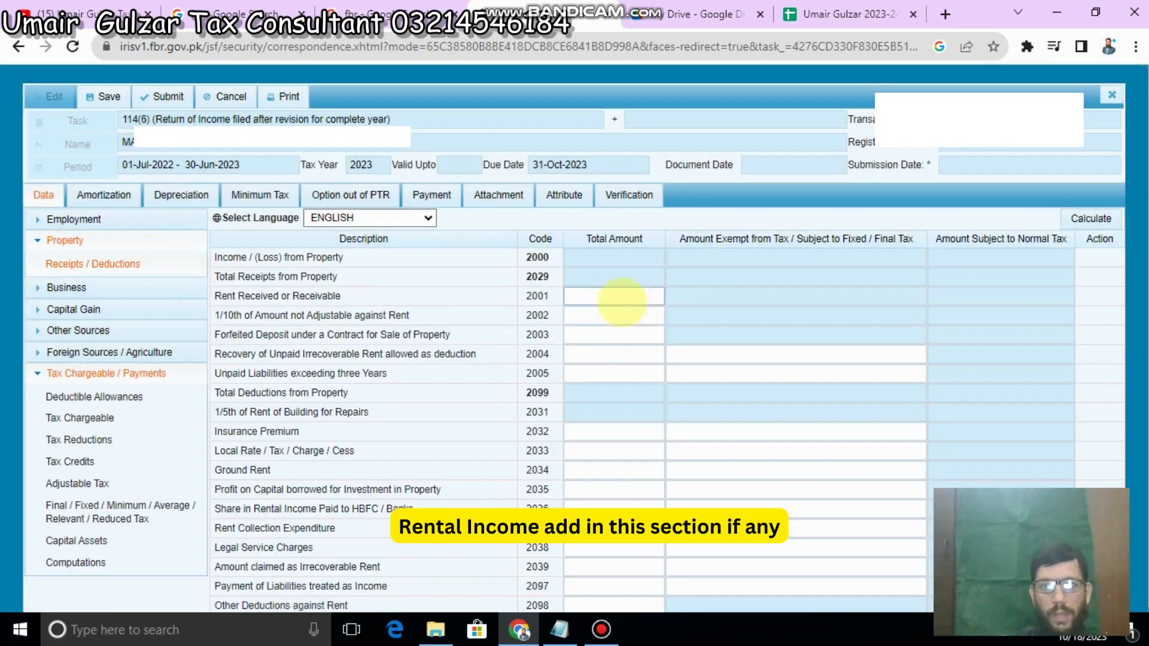
click(27, 240)
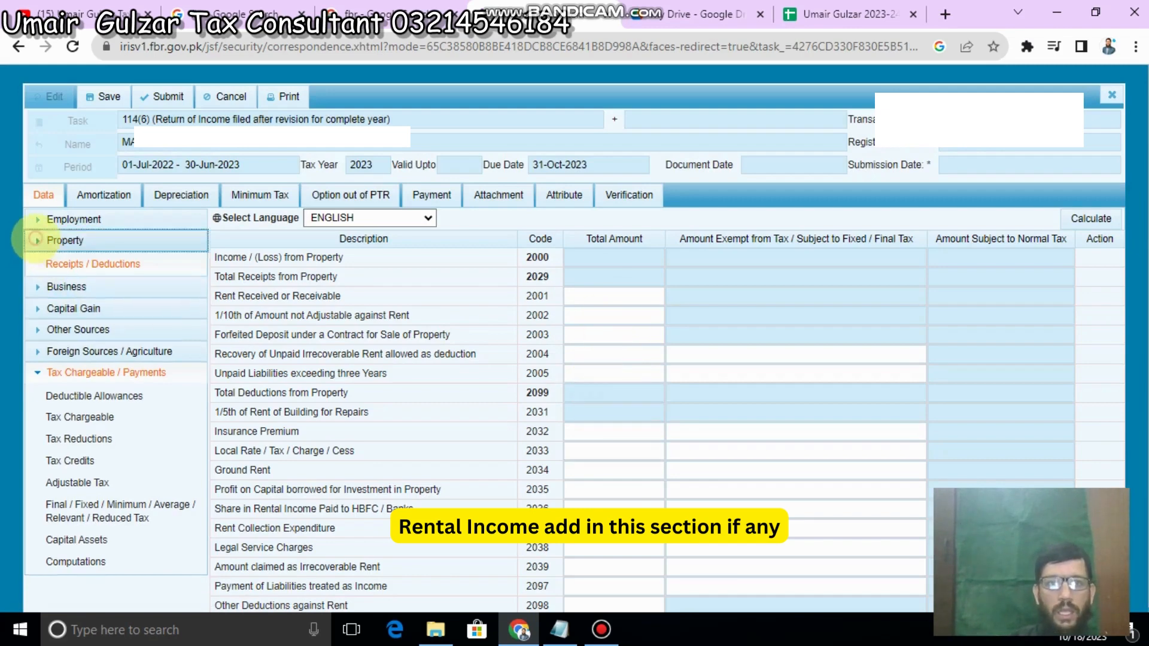
- Examine the Capital Gains / (Loss) amount fields and the Foreign Sources income fields
click(65, 283)
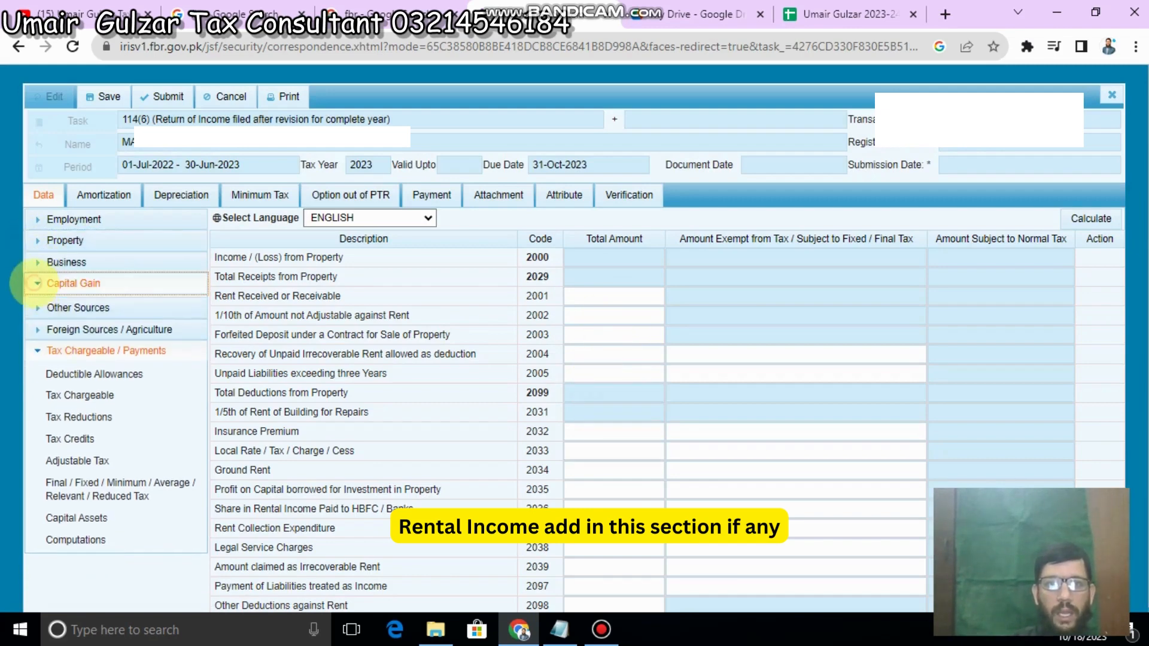
click(120, 306)
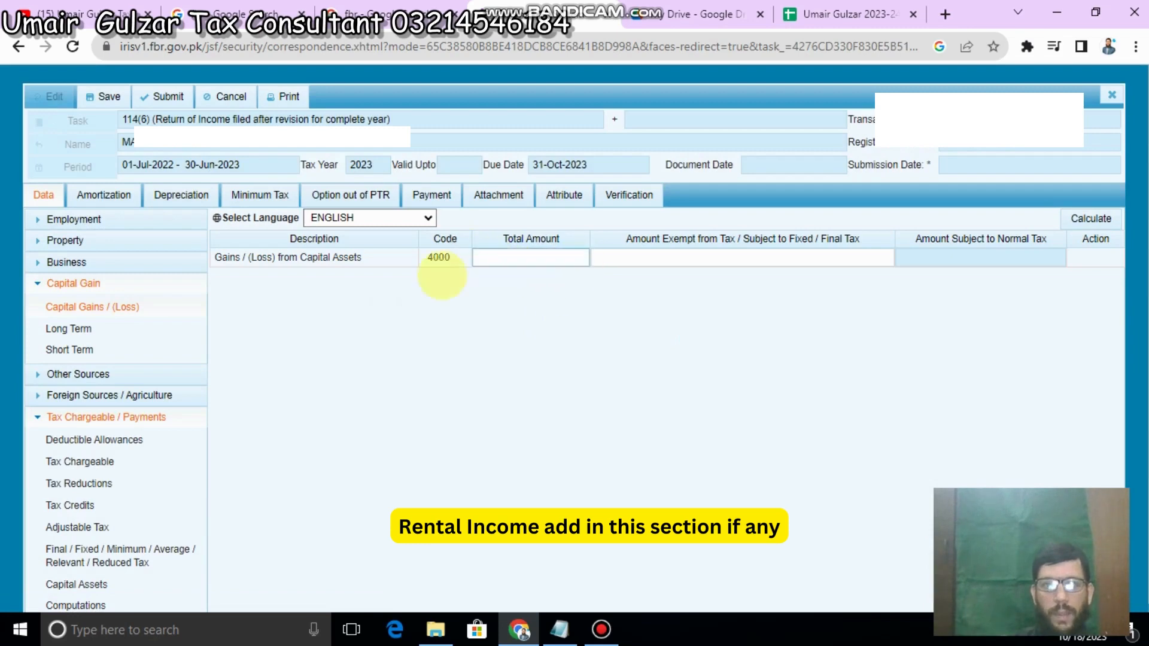
click(28, 282)
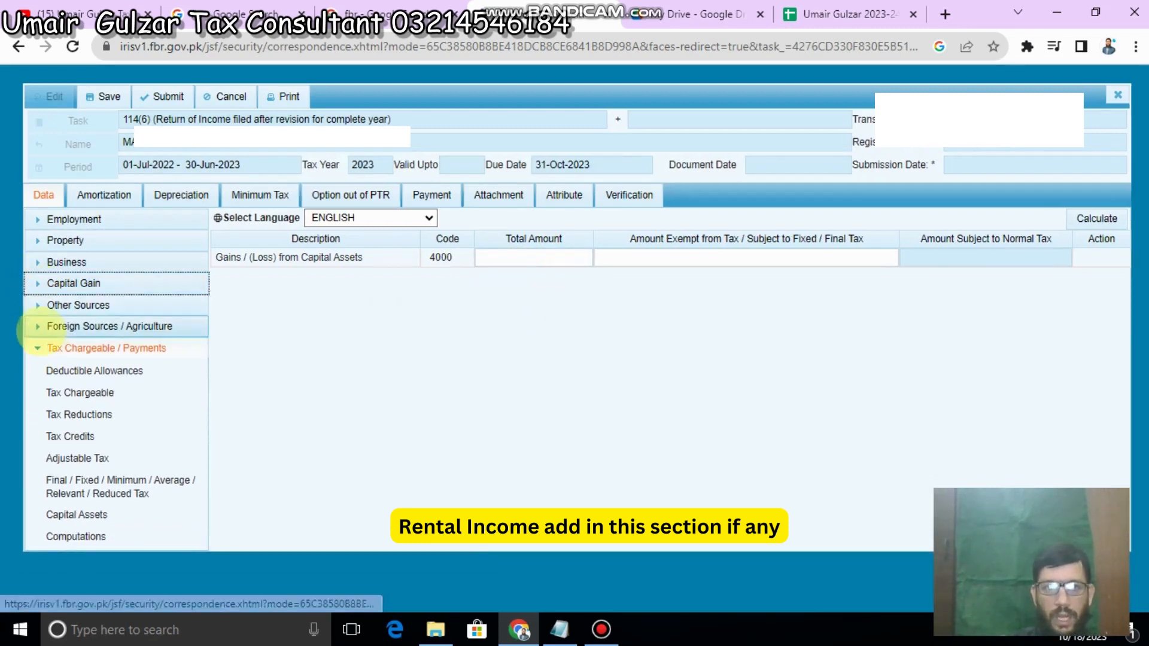
click(33, 326)
click(84, 350)
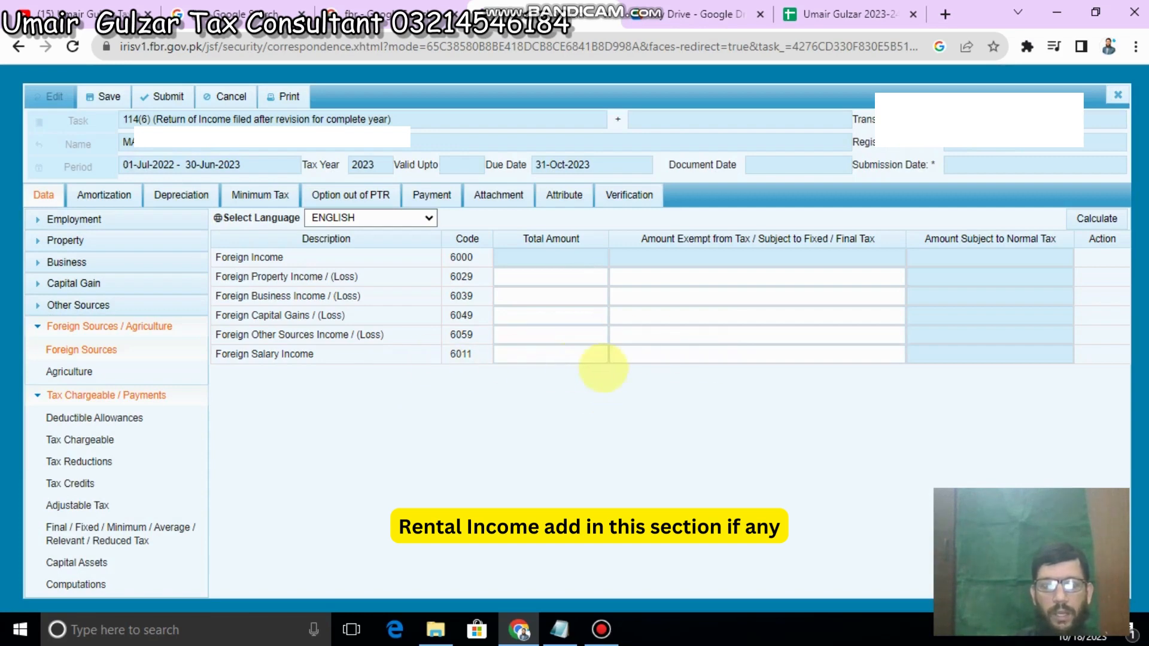
click(27, 324)
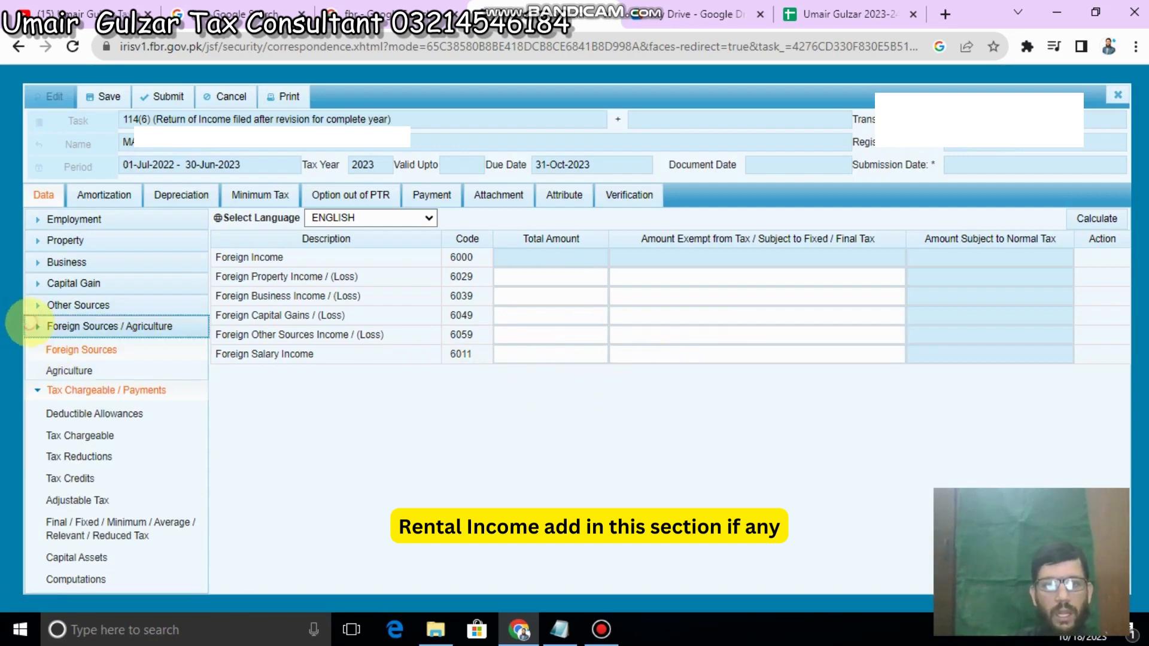
- Review the Adjustable Tax entries, covering salary tax, motor vehicle transfer fee and telephone bills
click(76, 457)
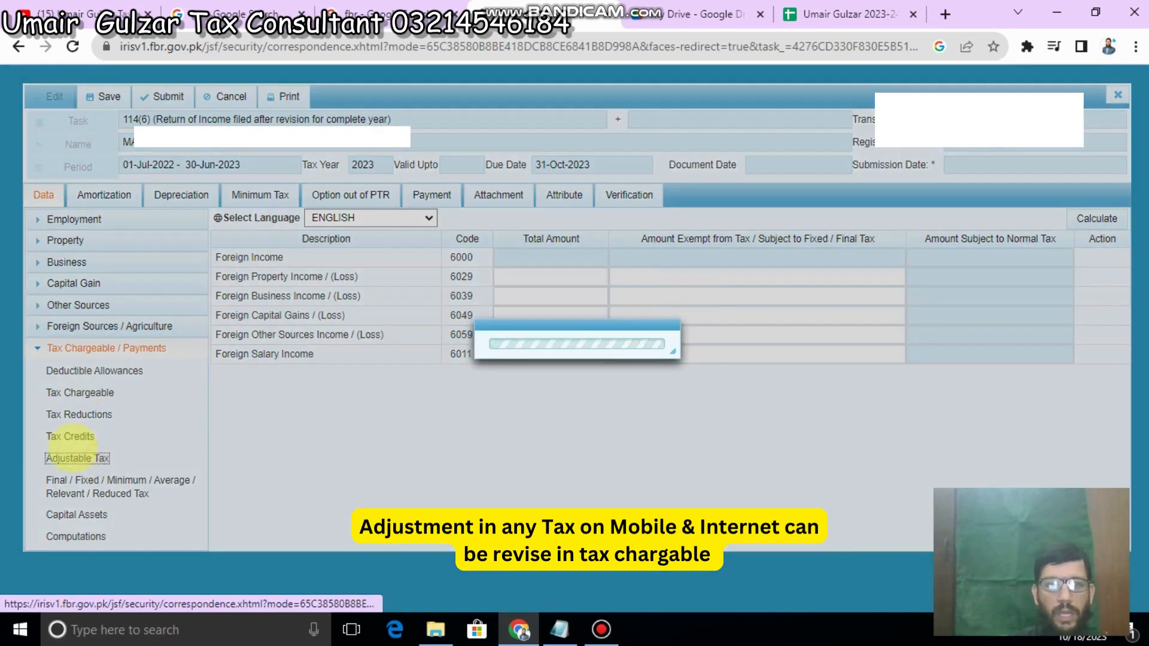
scroll(1126, 401, down, 10)
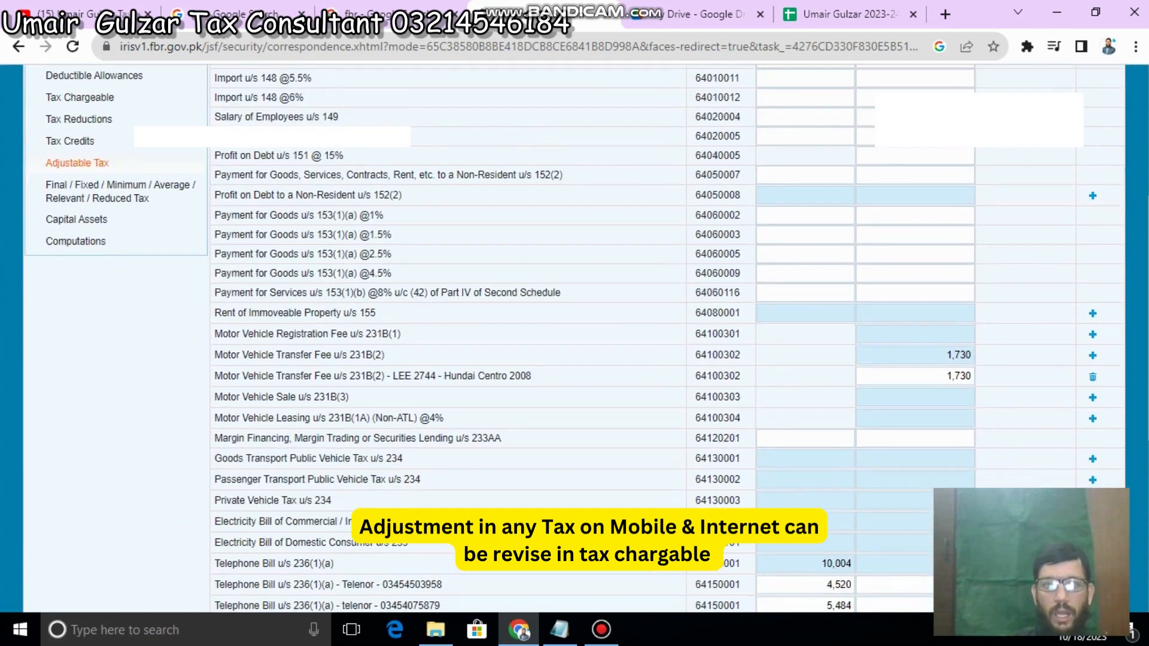
scroll(1125, 401, up, 10)
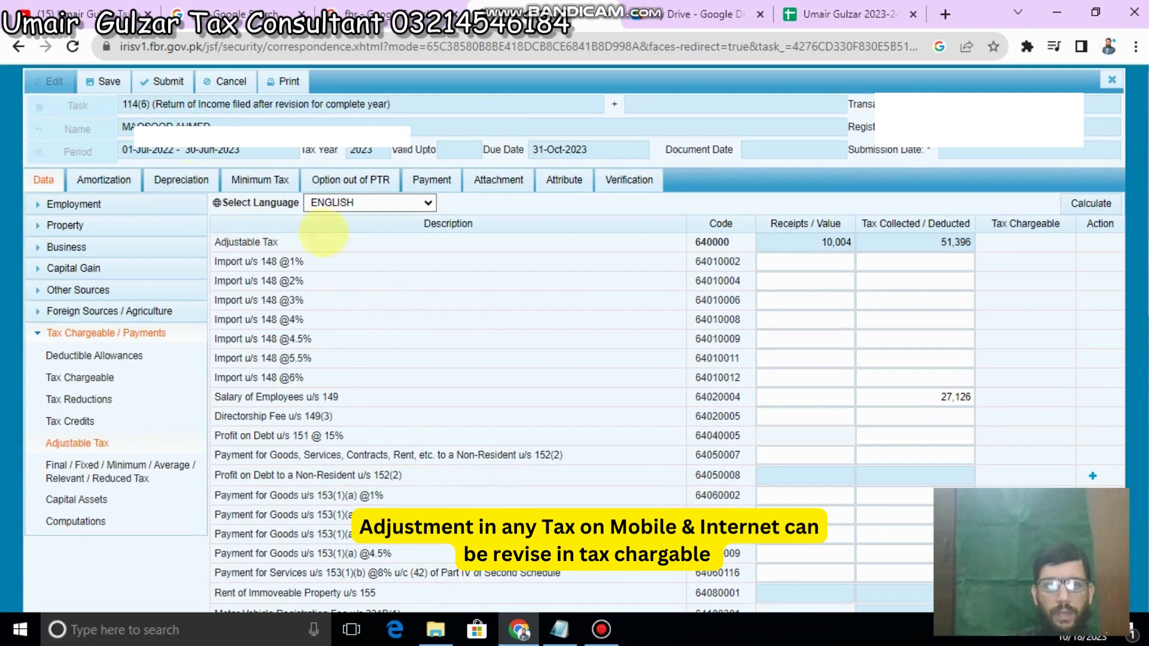
scroll(477, 372, down, 2)
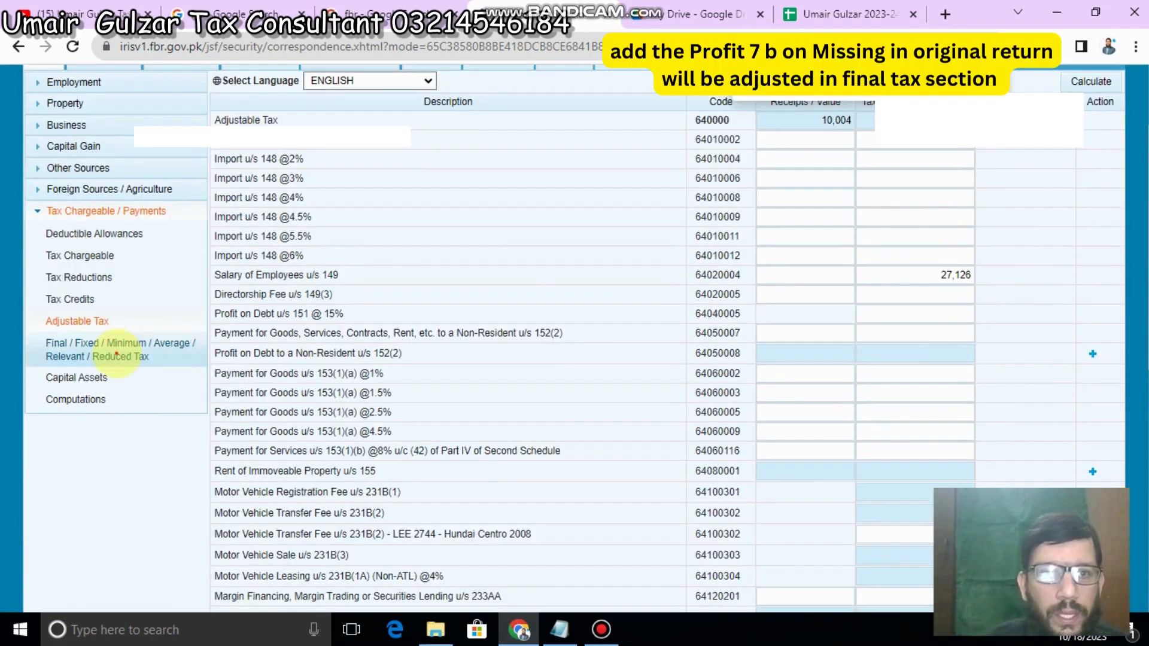
- Add a Profit on debt u/s 7B entry under Final / Fixed / Minimum tax, giving the investment's account number and the contents "meezan"
click(124, 349)
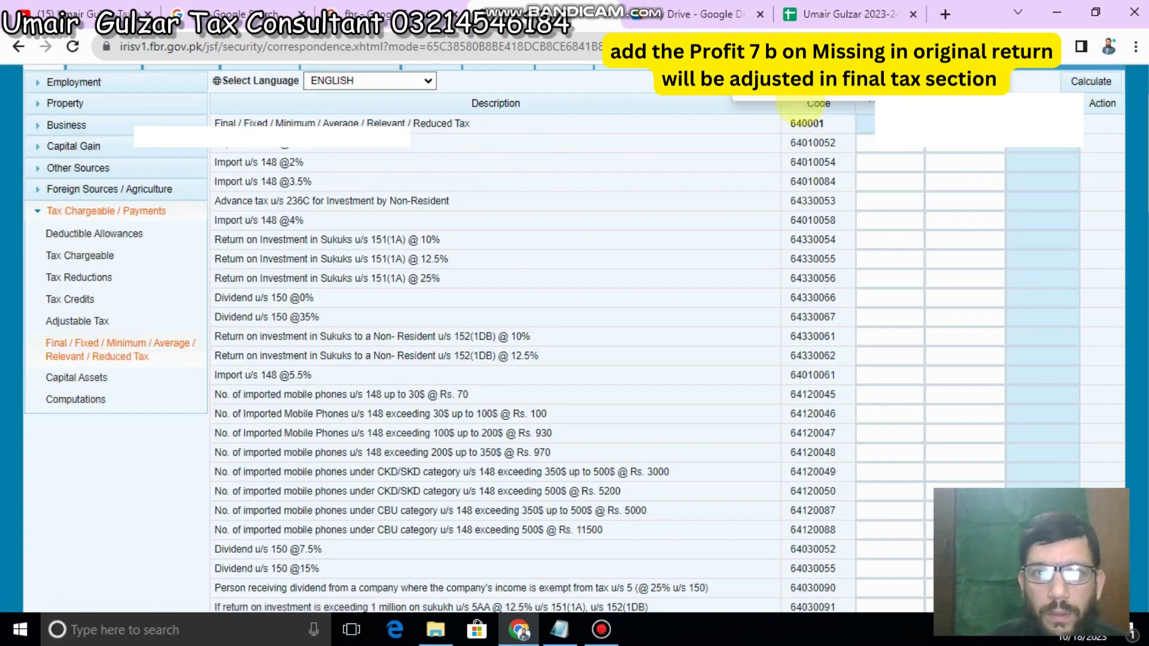
scroll(850, 103, down, 2)
key(Return)
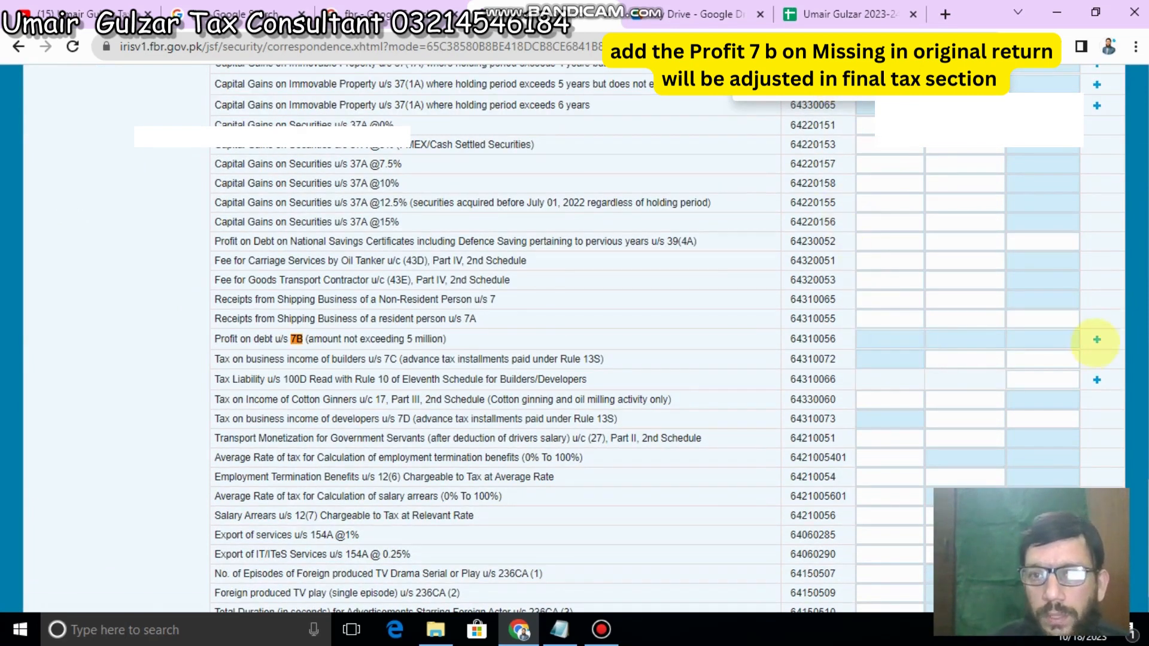
click(1097, 339)
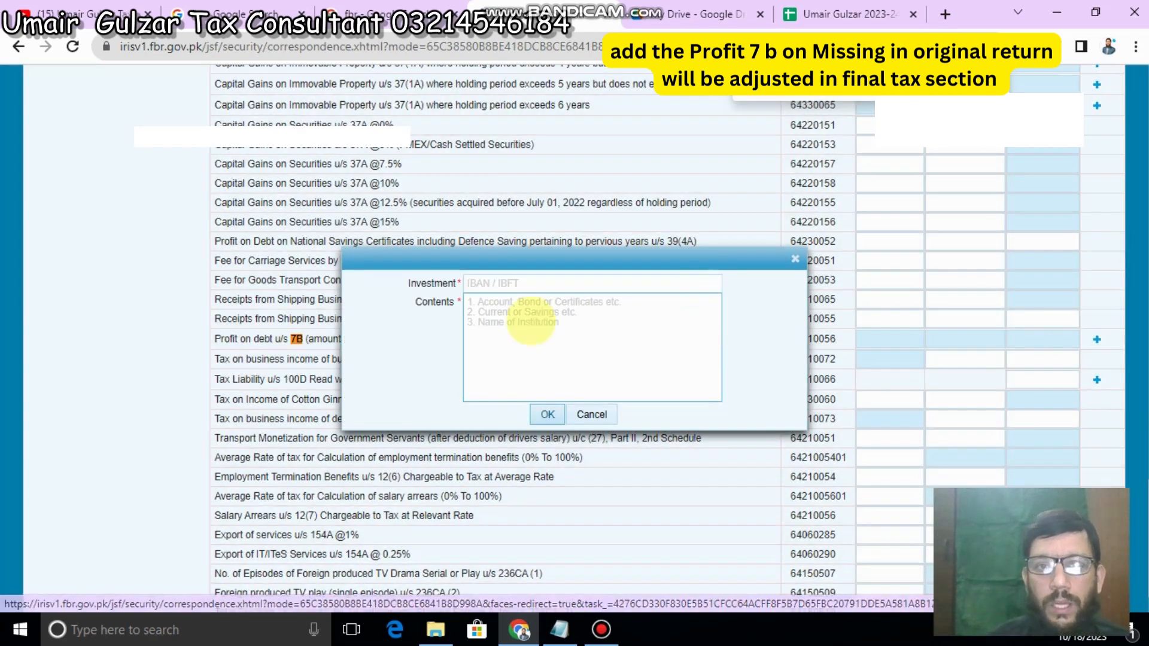
click(502, 286)
click(508, 317)
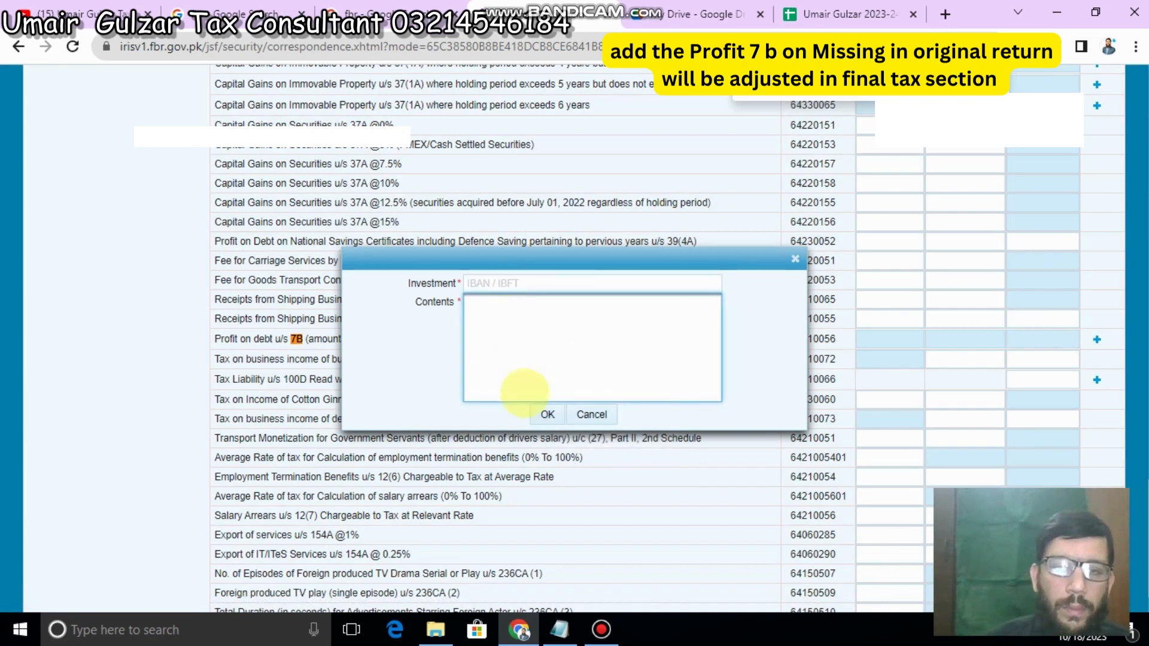
click(546, 414)
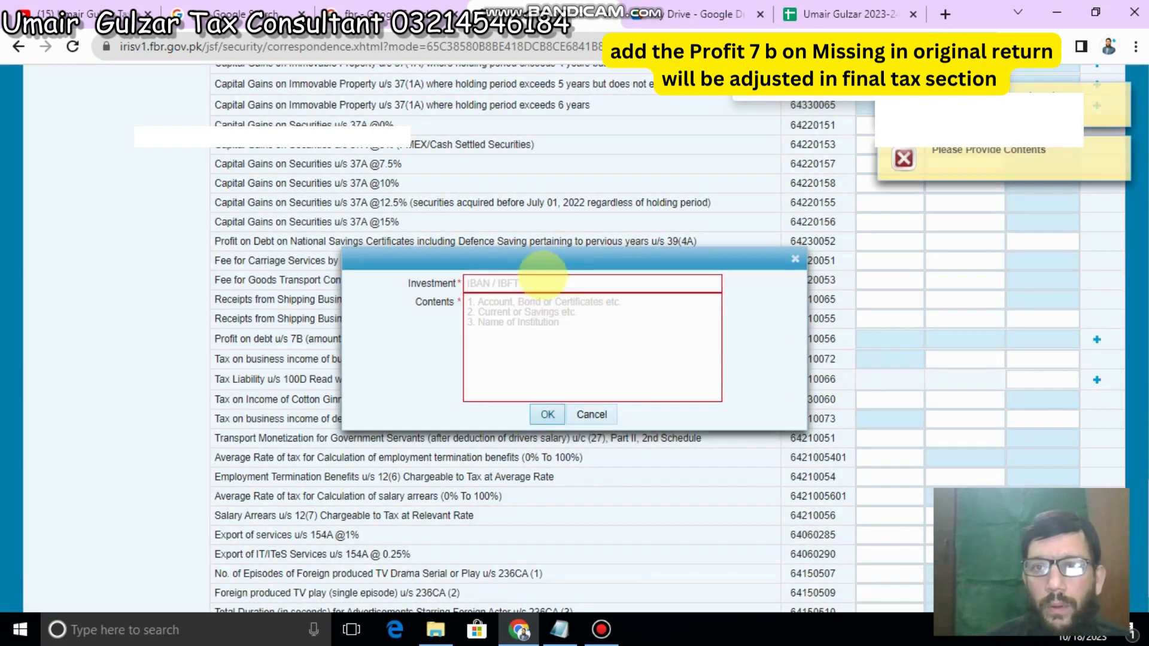
click(520, 289)
text(111111)
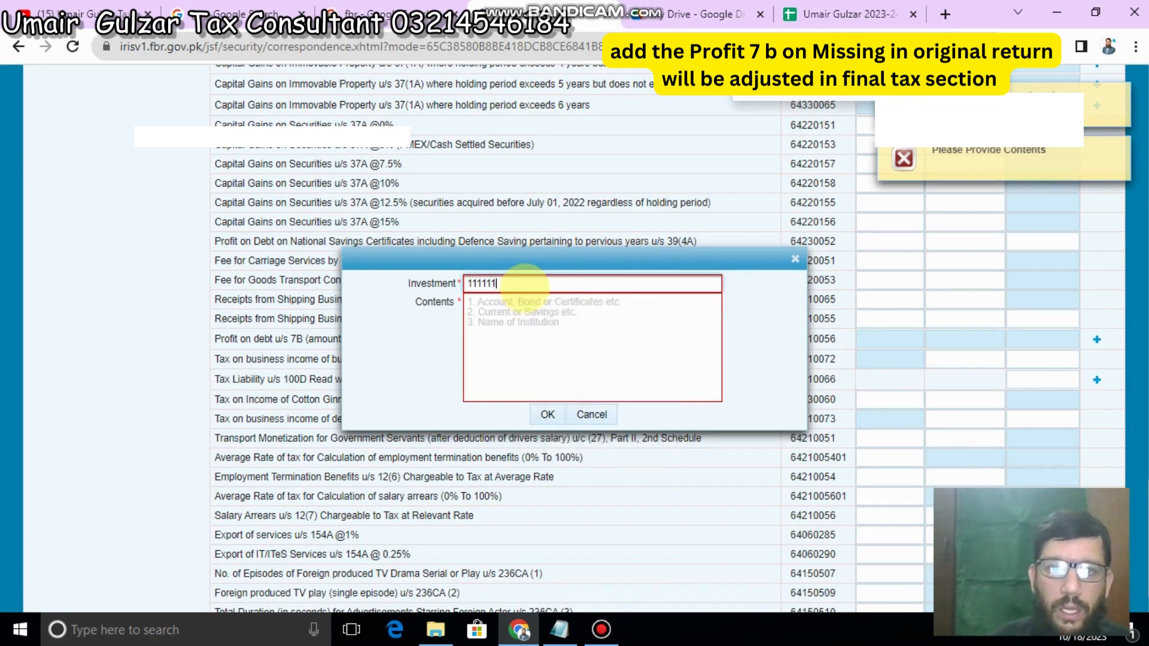
click(537, 299)
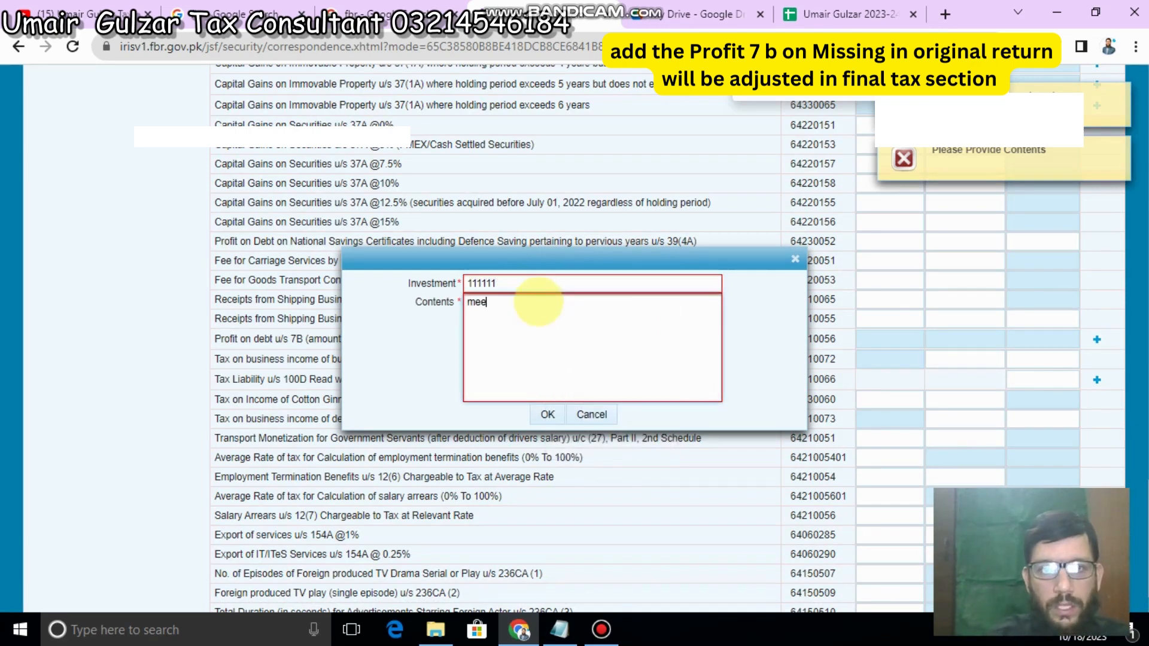
click(547, 414)
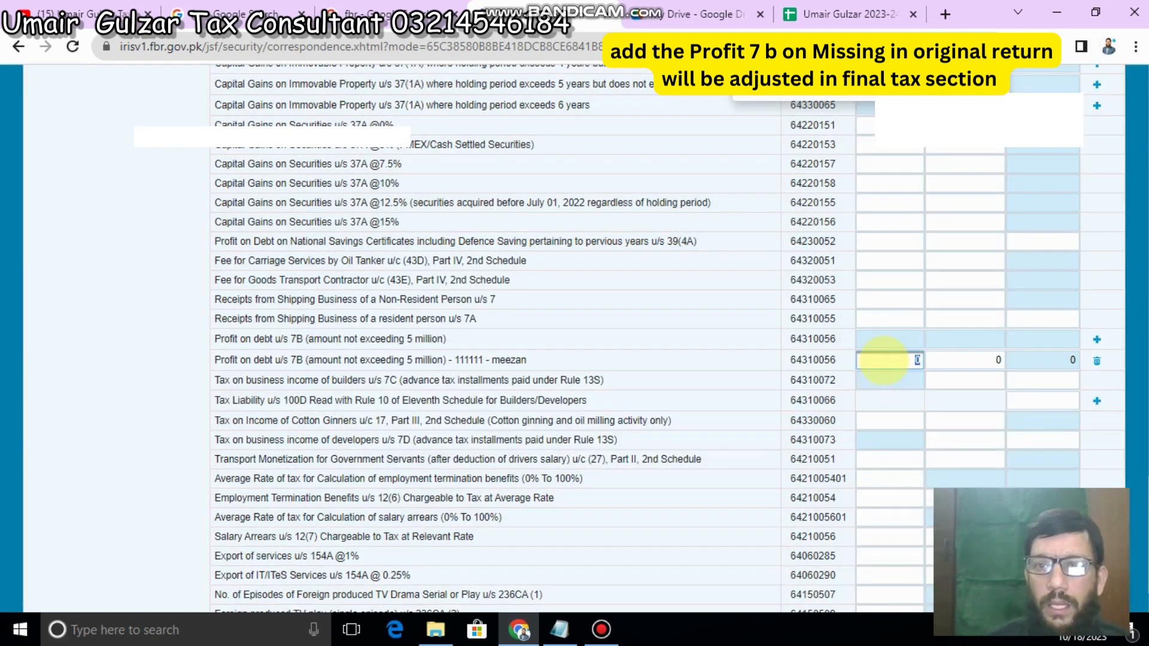
- Enter receipts of 100,000 and tax deducted of 15,000 for the new 7B profit on debt entry, and recalculate the return
click(993, 359)
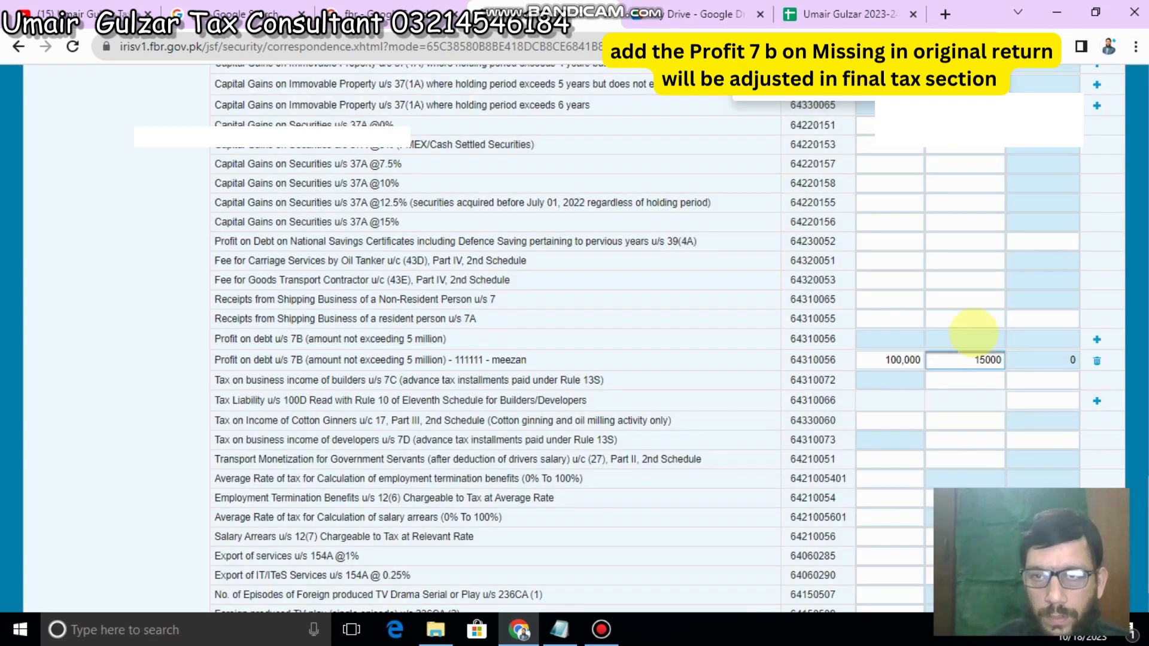
scroll(1065, 174, up, 15)
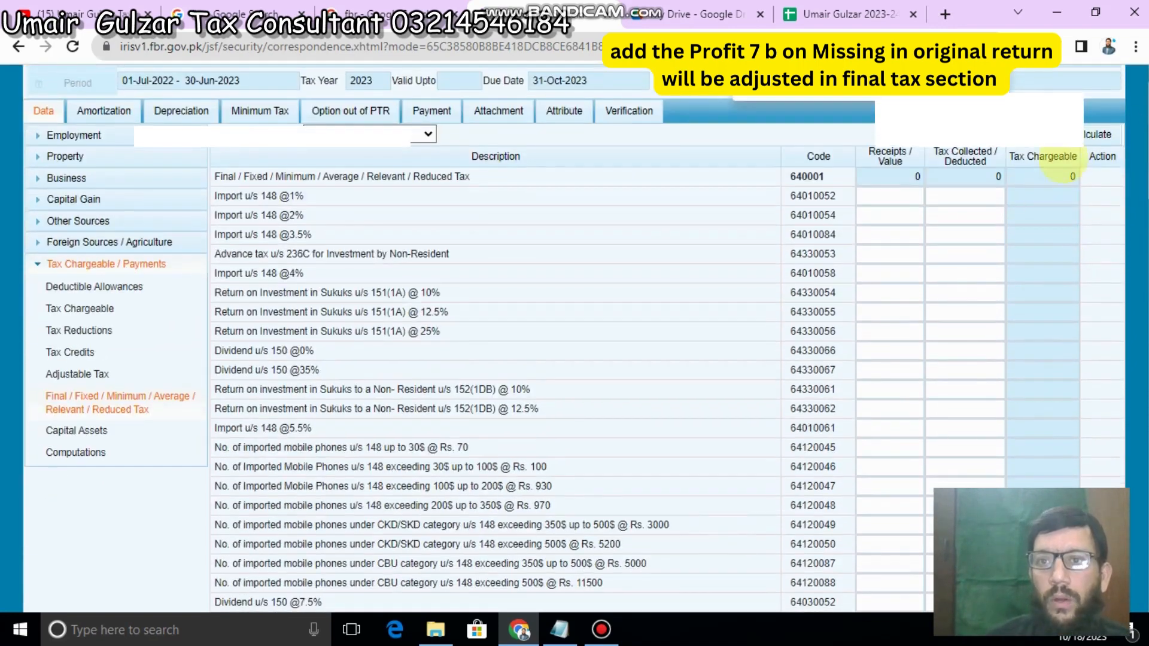
click(1092, 134)
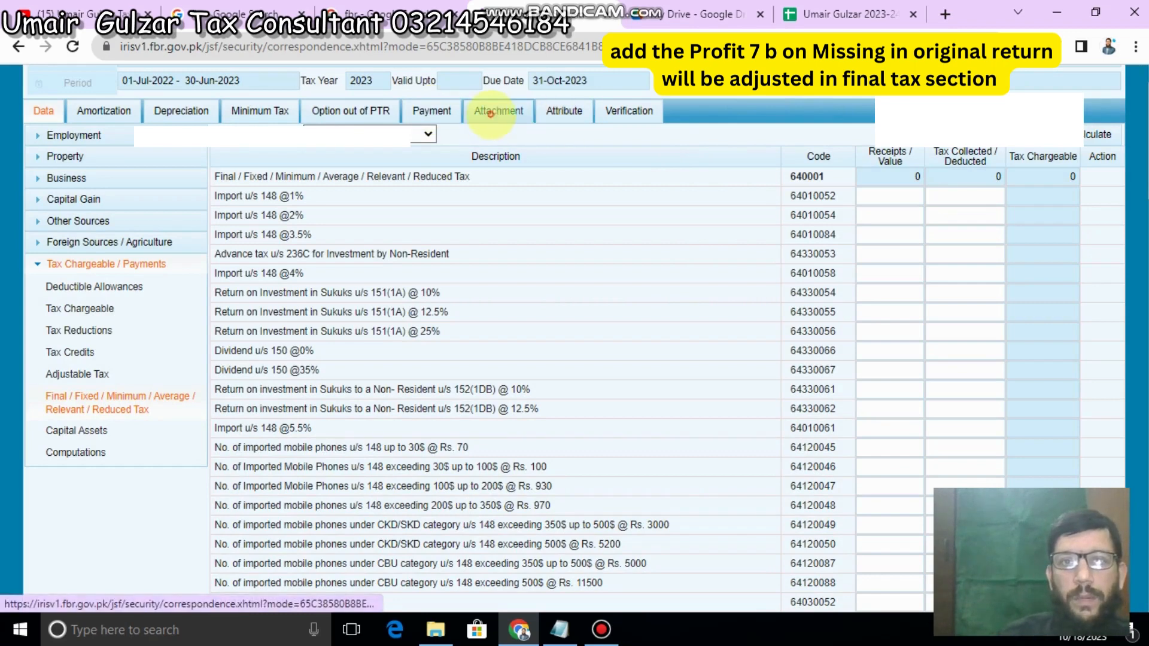
- Attach the PDF file from the Desktop to the return as the Reason for Revision document
click(490, 114)
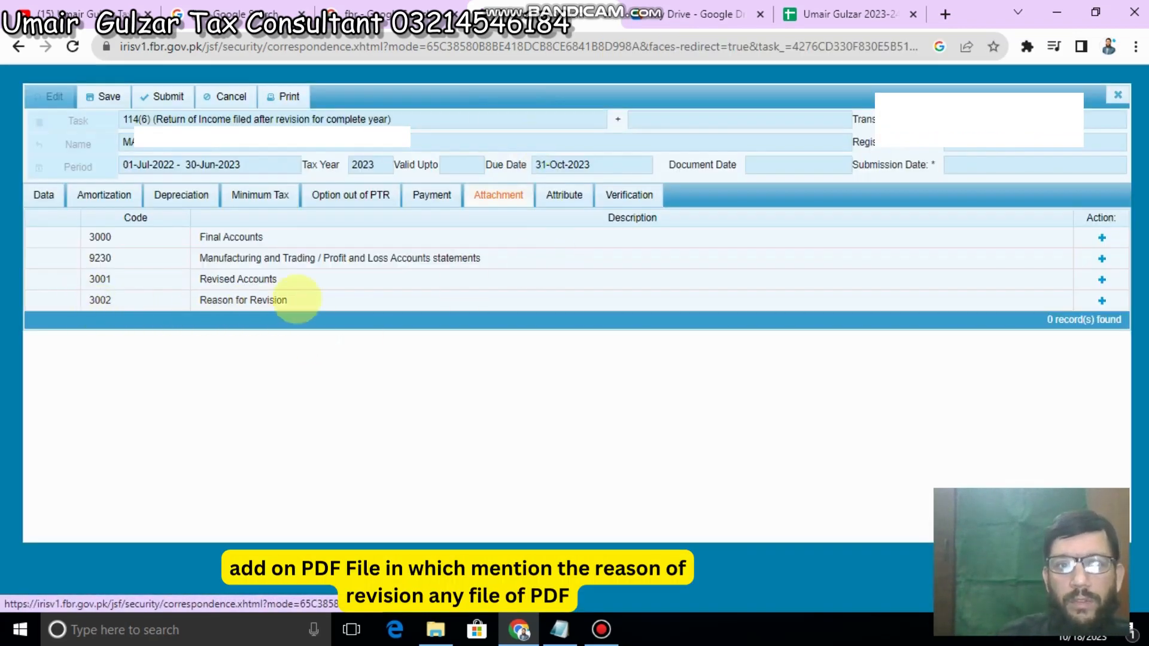
click(1102, 301)
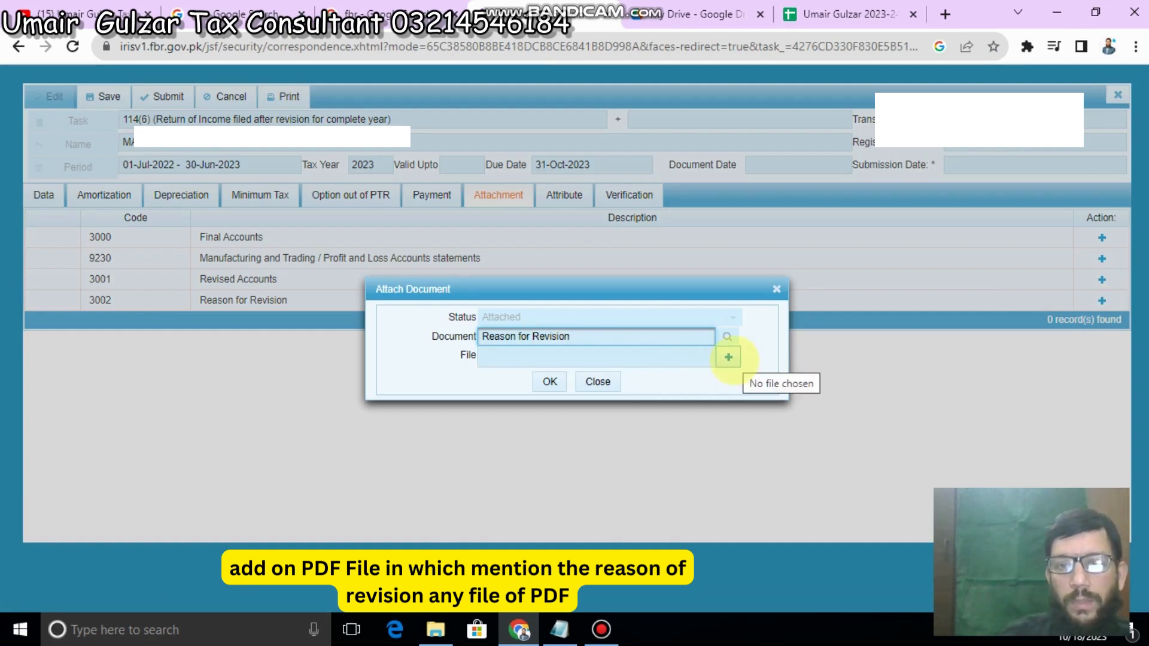
click(729, 357)
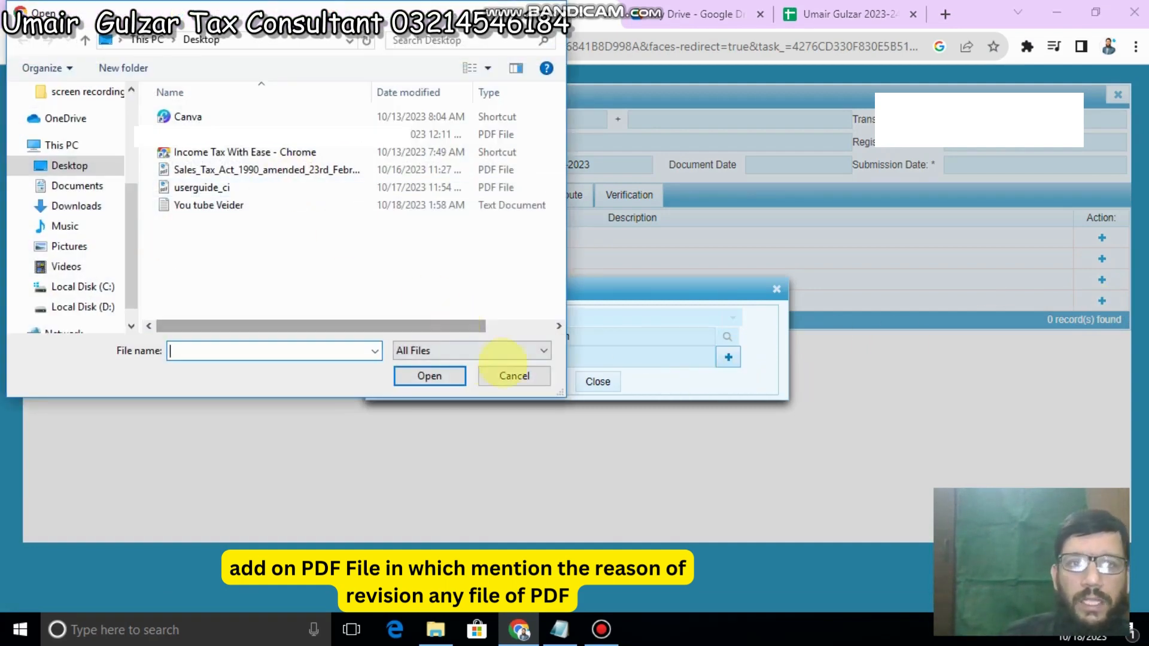
click(514, 376)
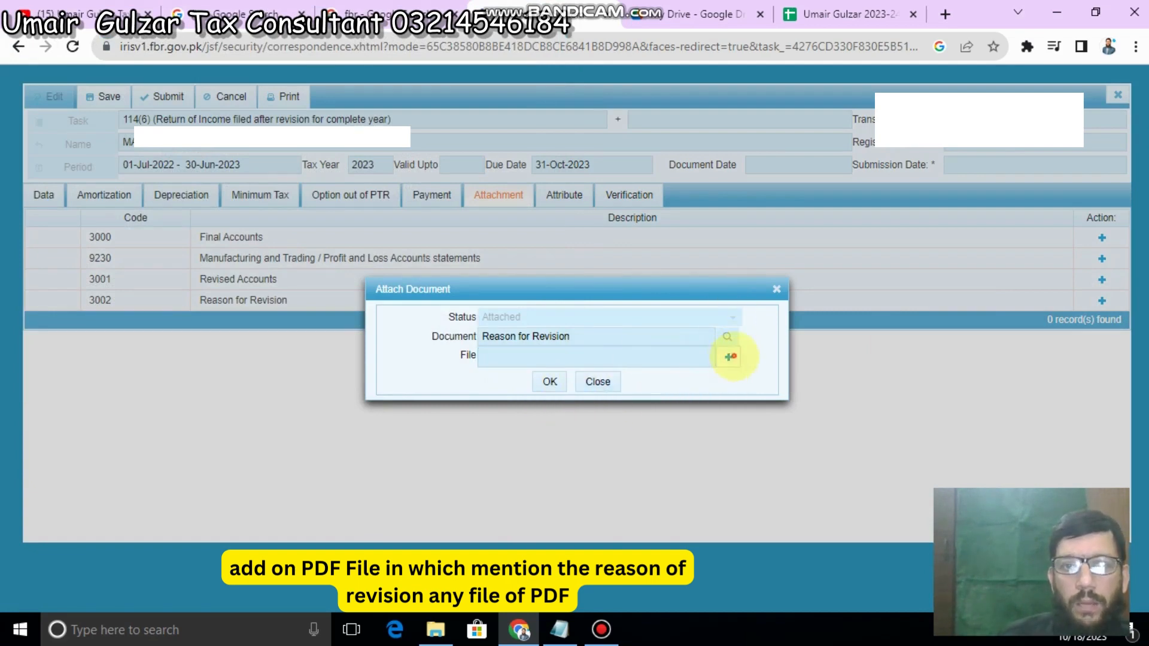
click(730, 358)
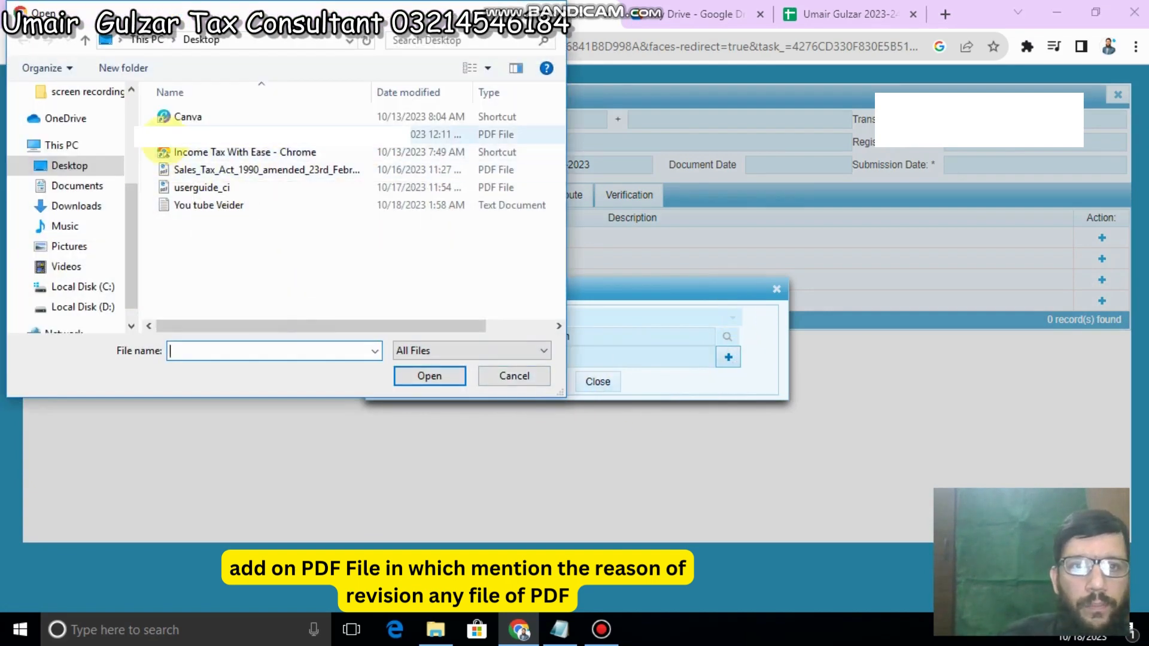
click(162, 134)
click(430, 376)
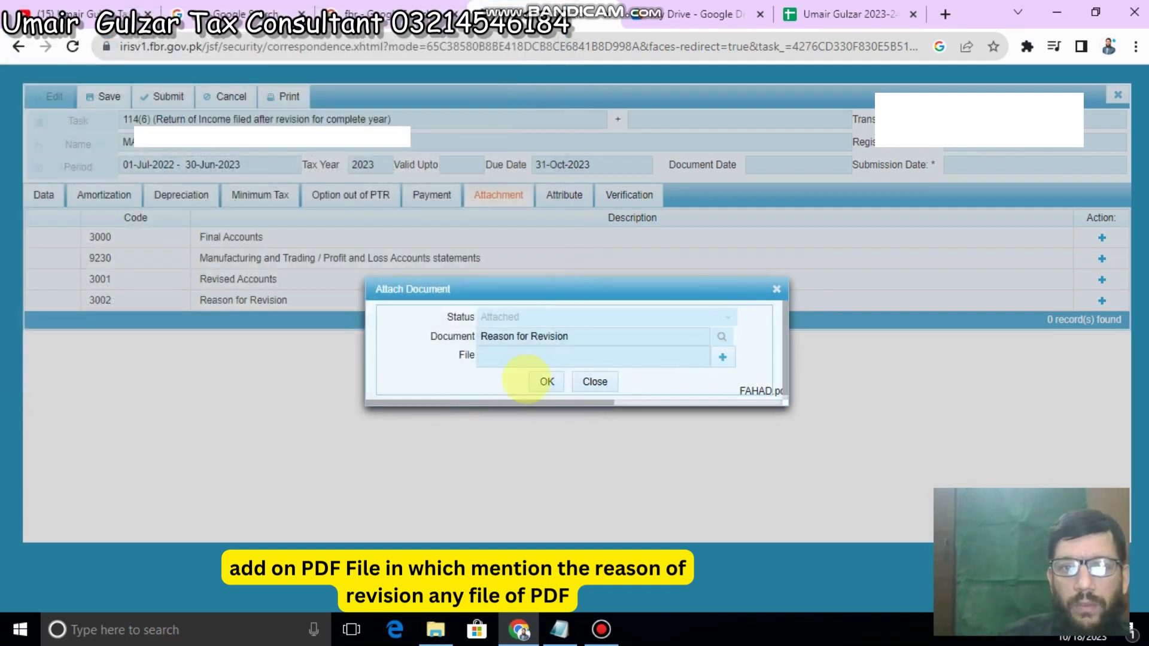
click(546, 381)
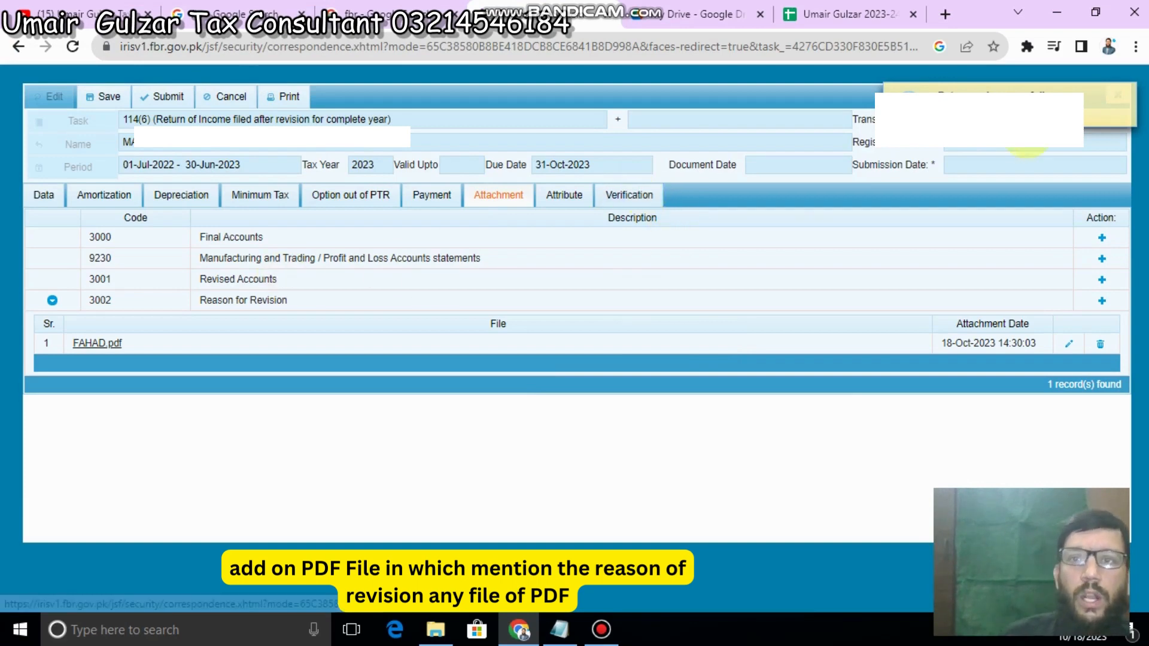
click(1126, 91)
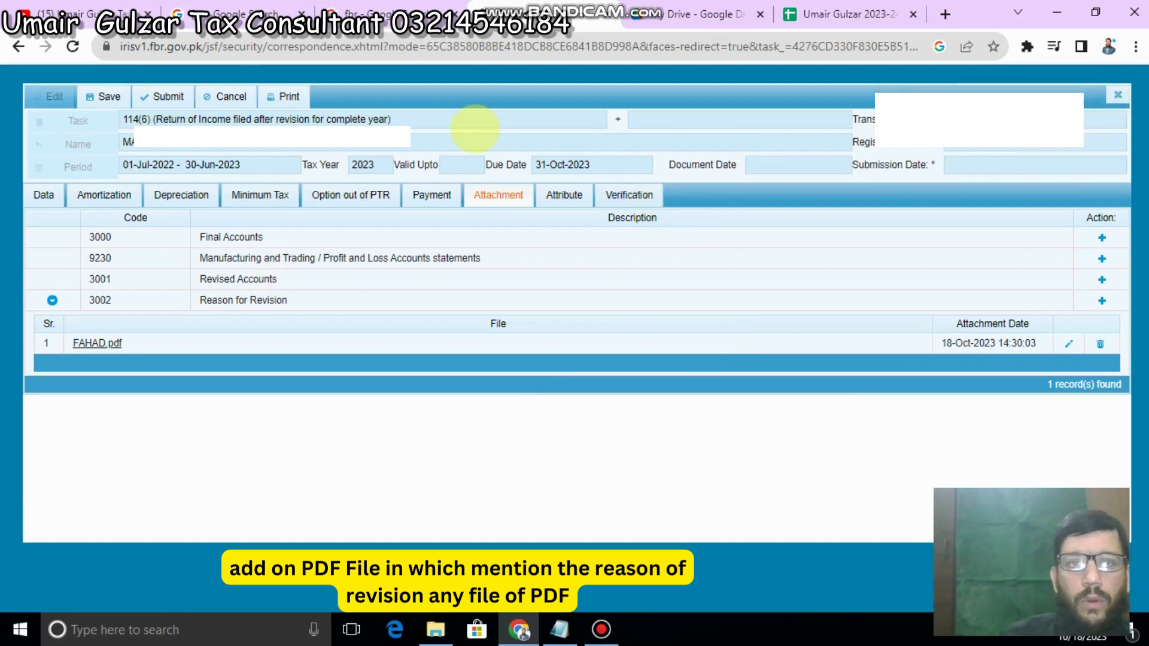